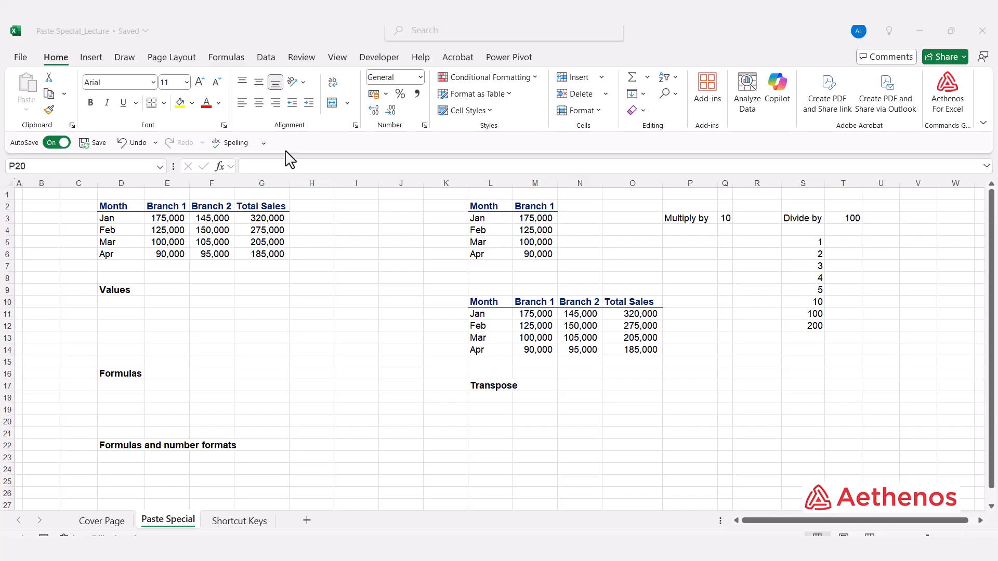
left_click(167, 301)
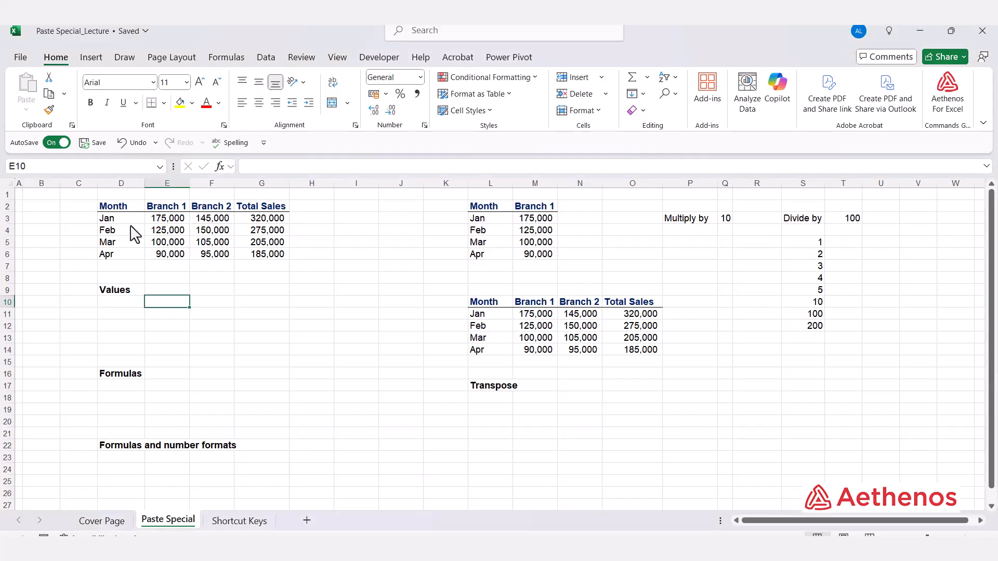
left_click_drag(112, 206, 274, 265)
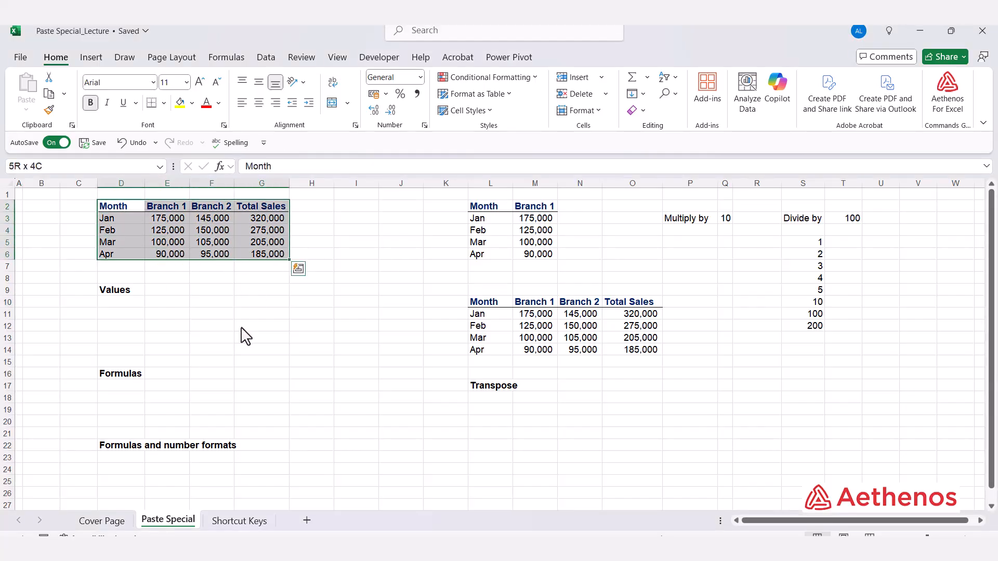
key("ctrl+c")
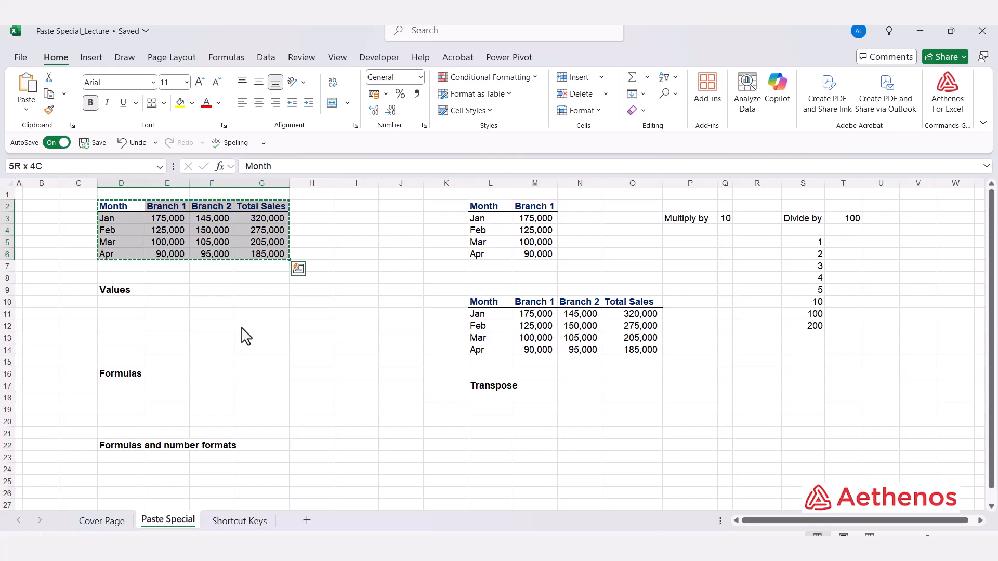
left_click(174, 291)
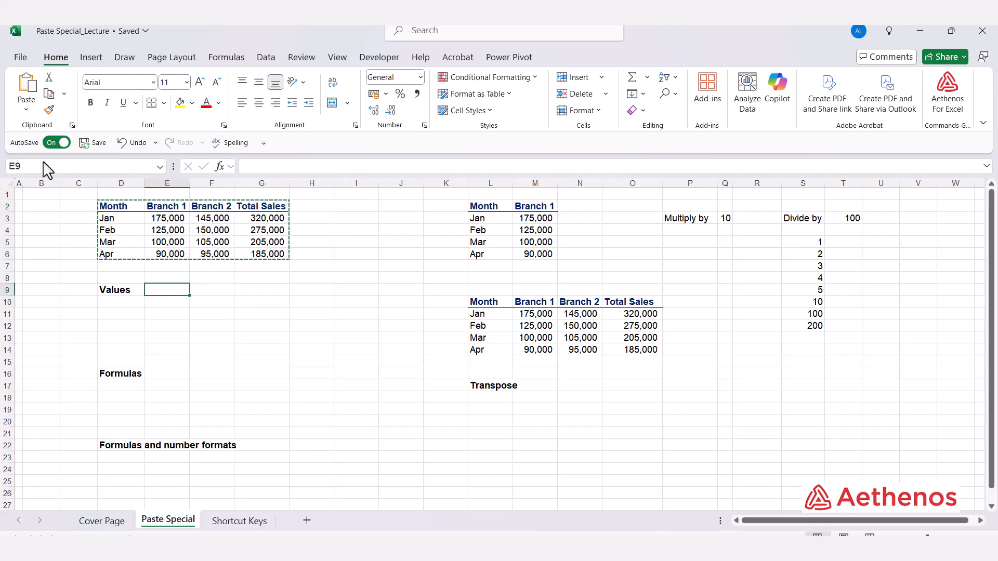
left_click(27, 109)
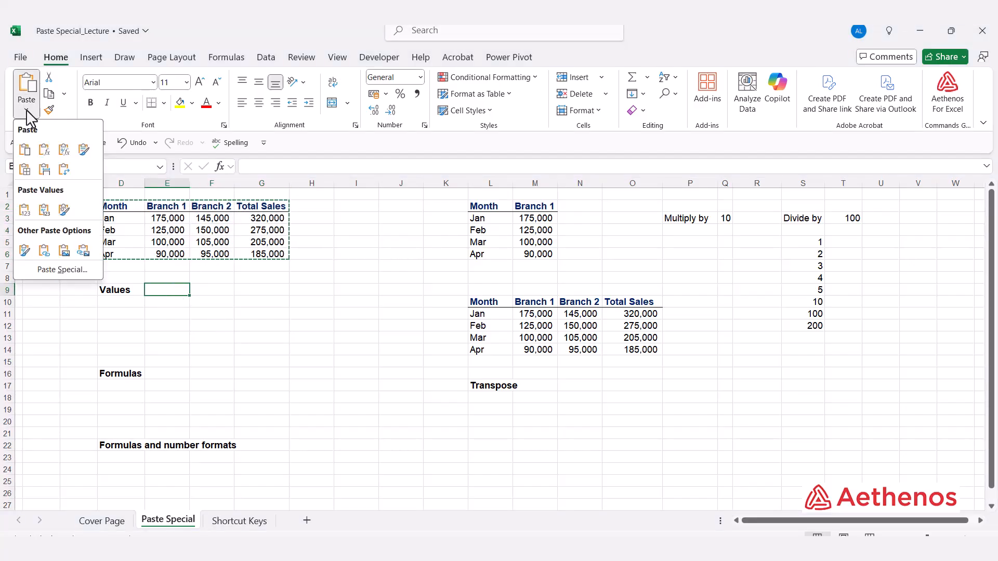
left_click(63, 269)
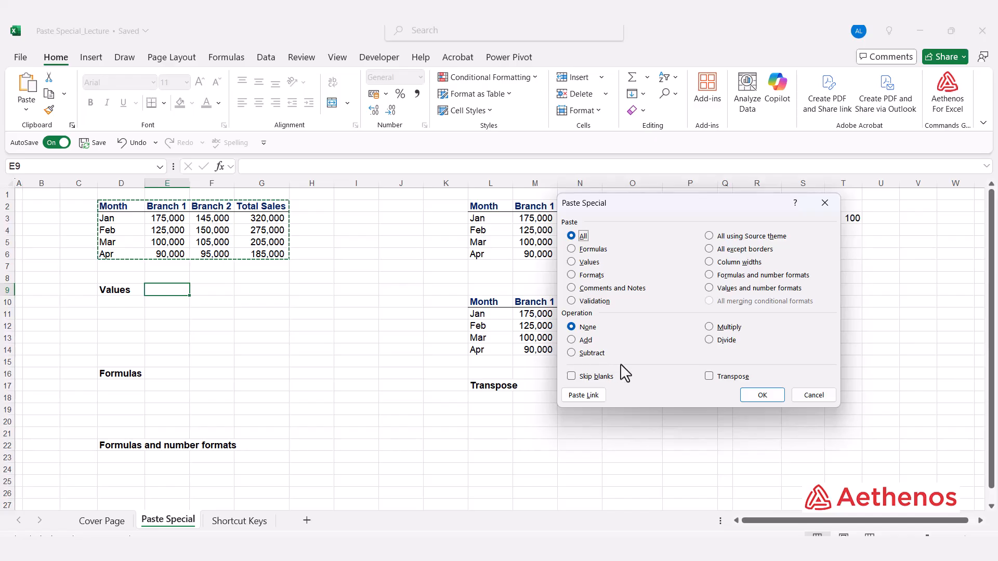
left_click(823, 203)
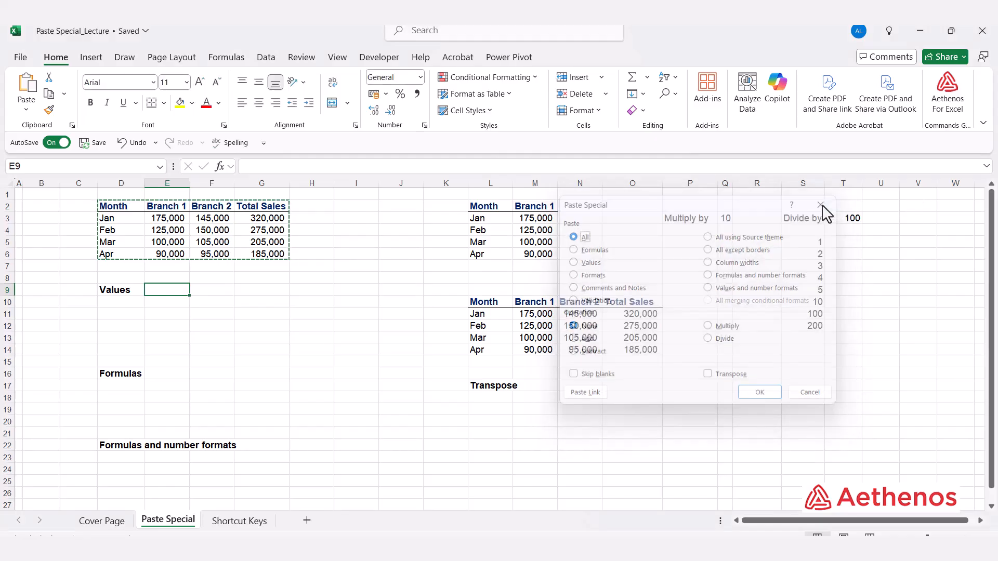
right_click(156, 299)
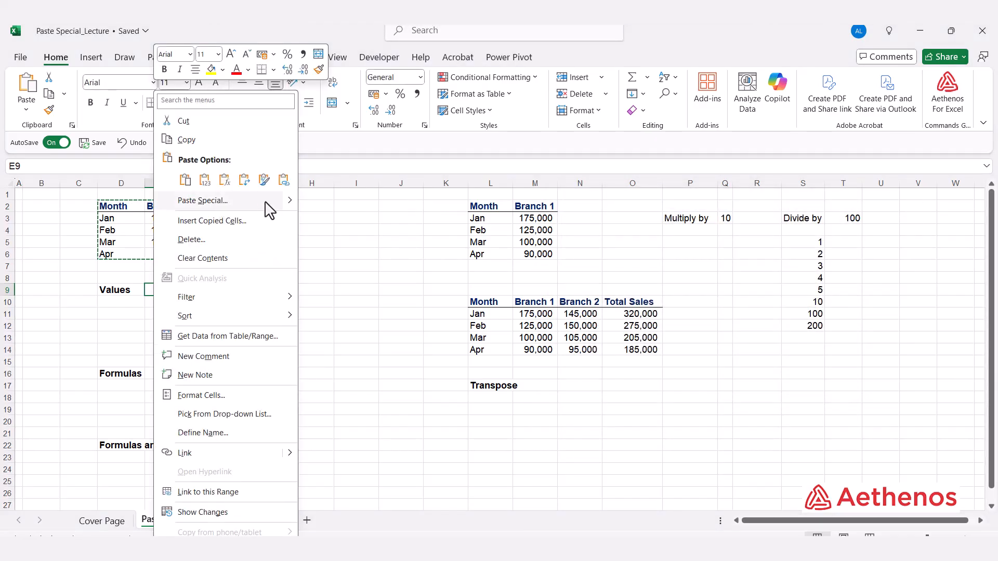
mouse_move(294, 207)
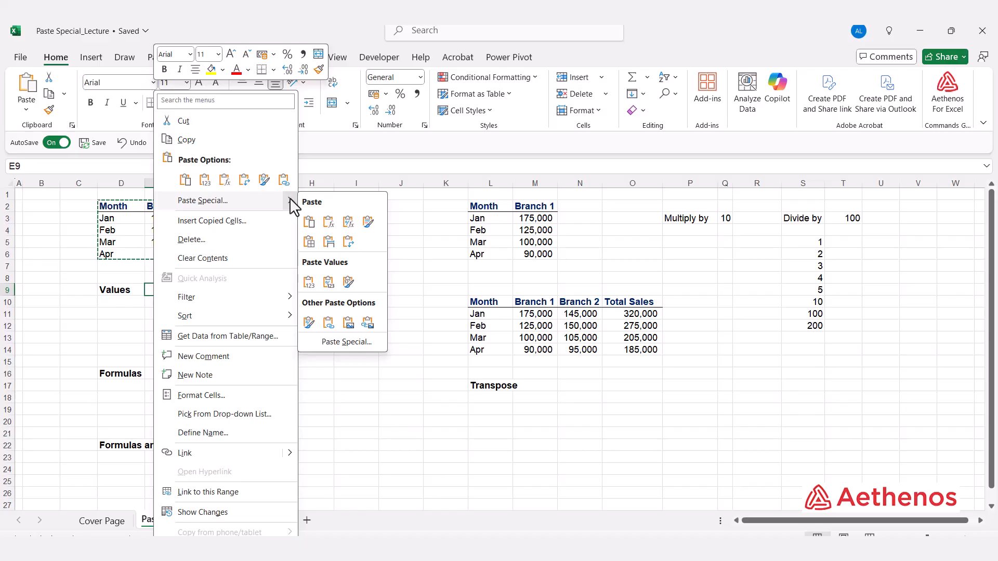
left_click(333, 342)
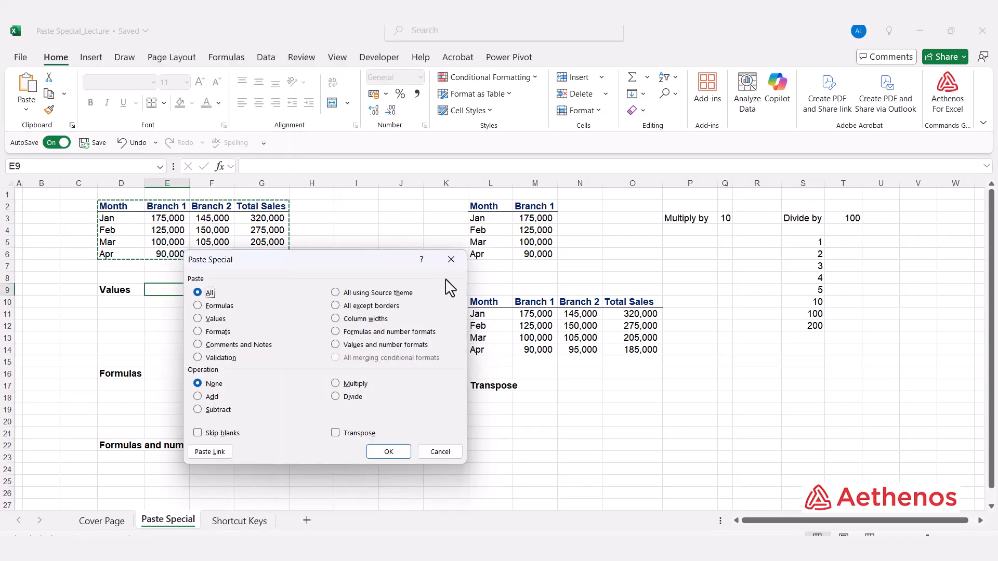
left_click(450, 261)
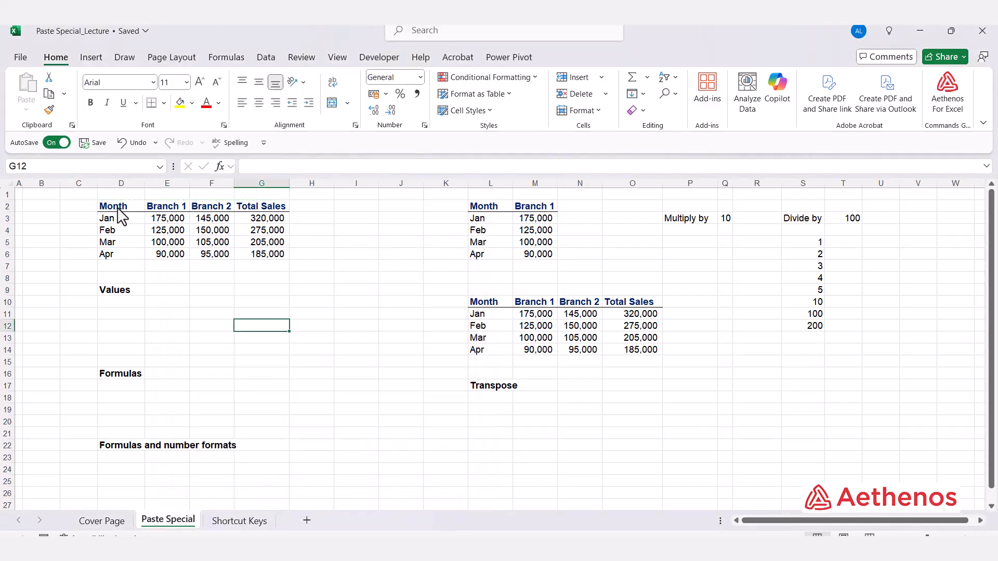
Copy the sales table D2:G6, paste it as values only at E9 beside the Values label, and autofit column H.
left_click_drag(117, 207, 262, 259)
key("ctrl+c")
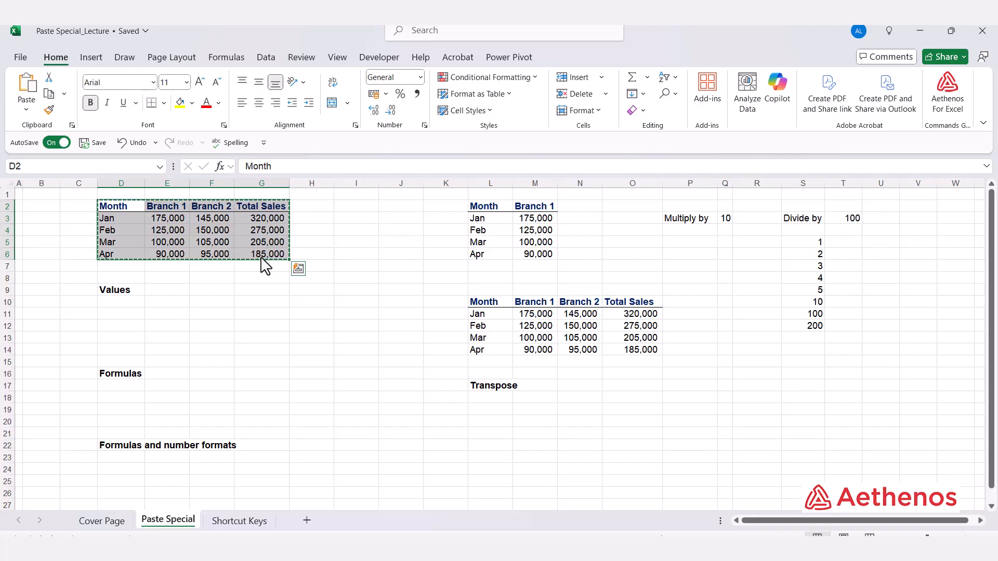
left_click(166, 292)
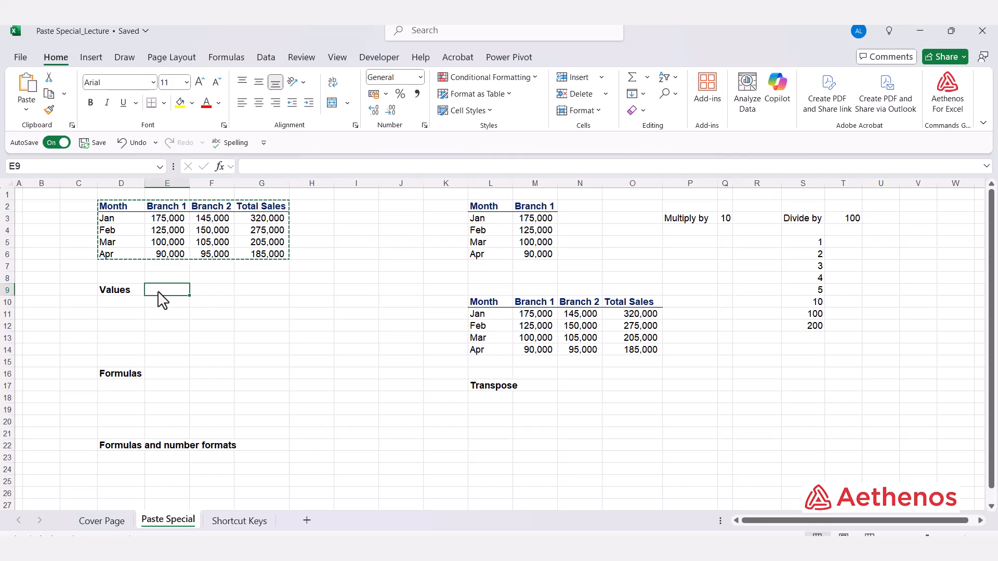
key("alt+e")
key("s")
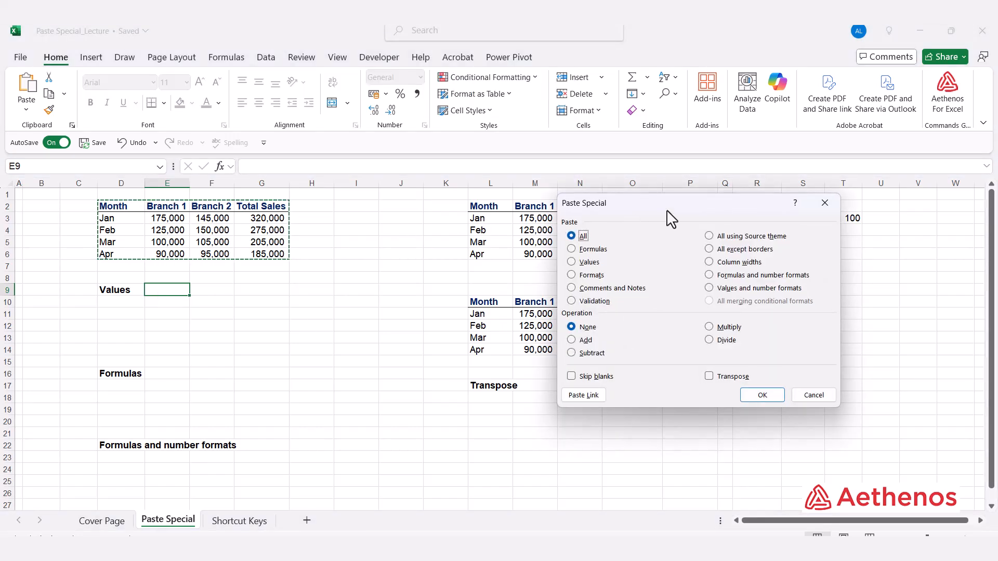
left_click_drag(667, 211, 459, 210)
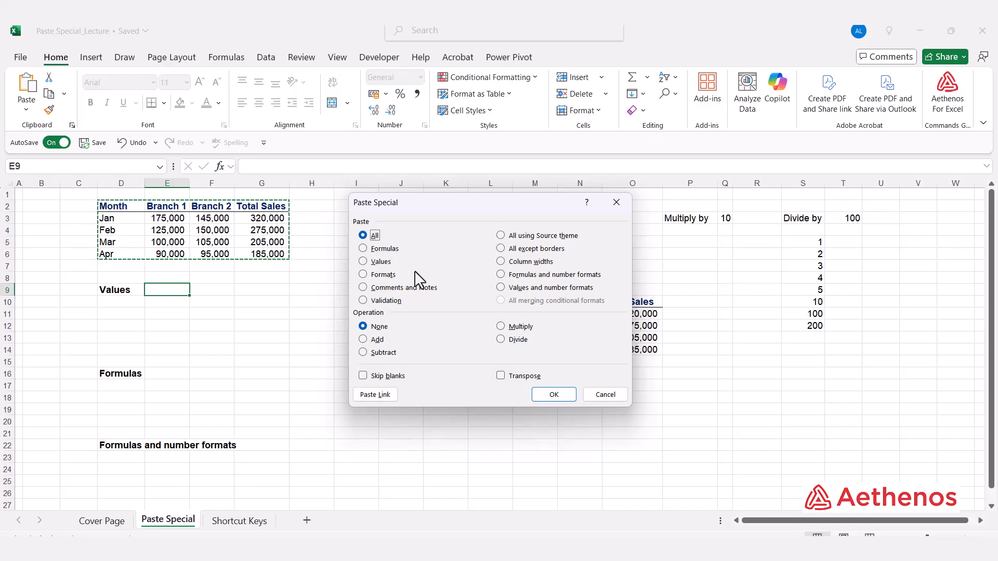
left_click(364, 262)
left_click(552, 395)
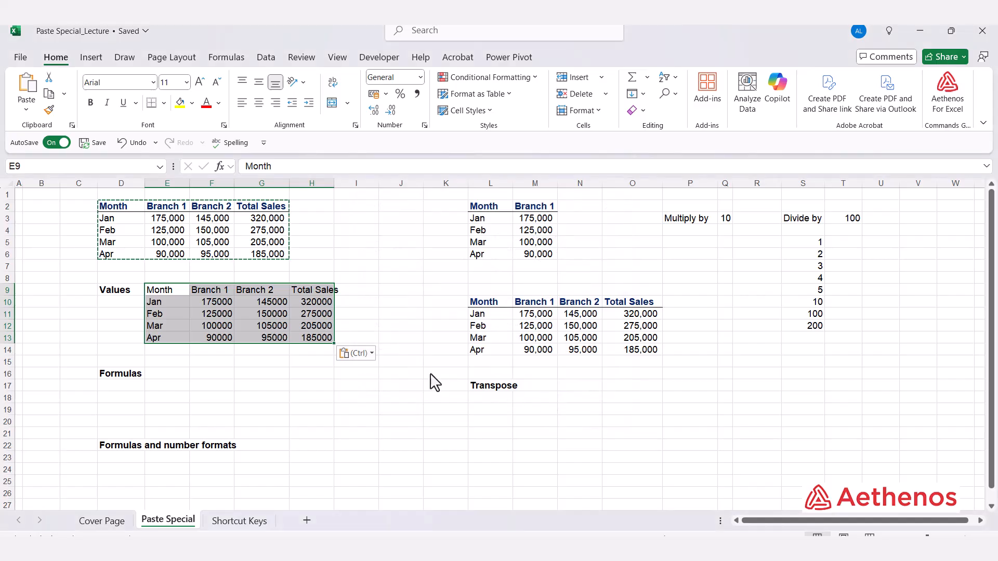
double_click(334, 183)
Check the contents of the pasted Values table cells against the original Total Sales formula in G3.
left_click(218, 313)
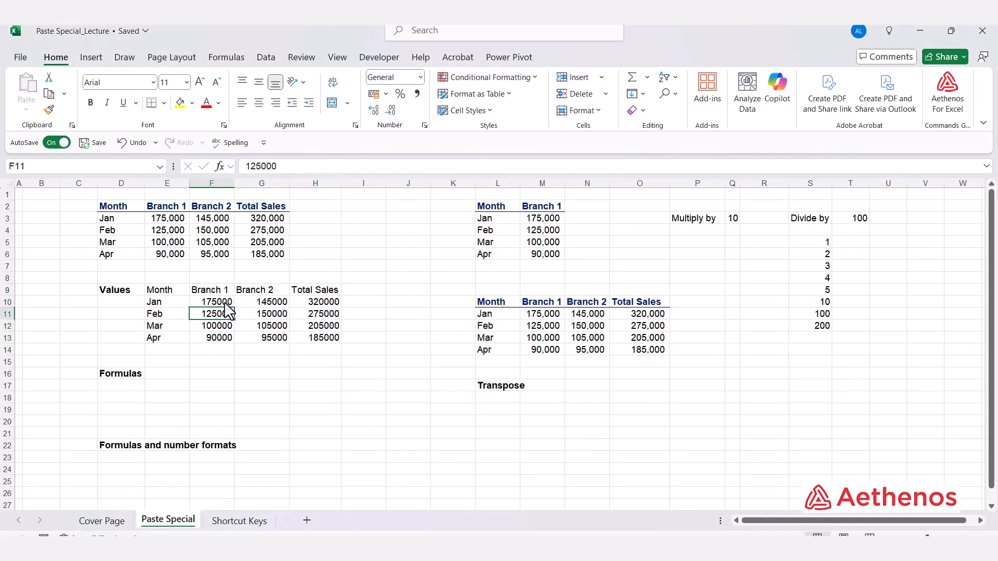
key("Up")
key("Right")
left_click(269, 336)
left_click(305, 336)
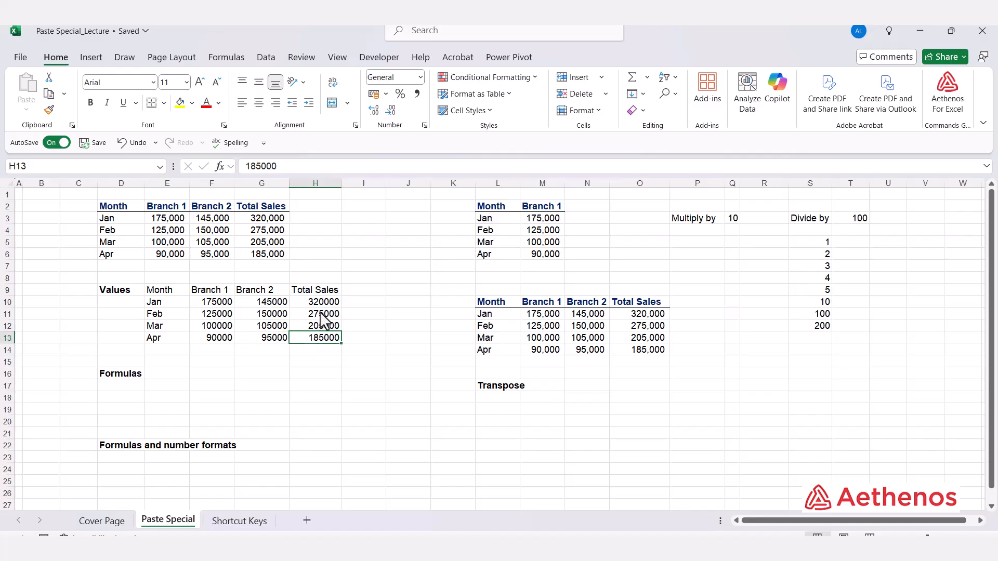
left_click(269, 219)
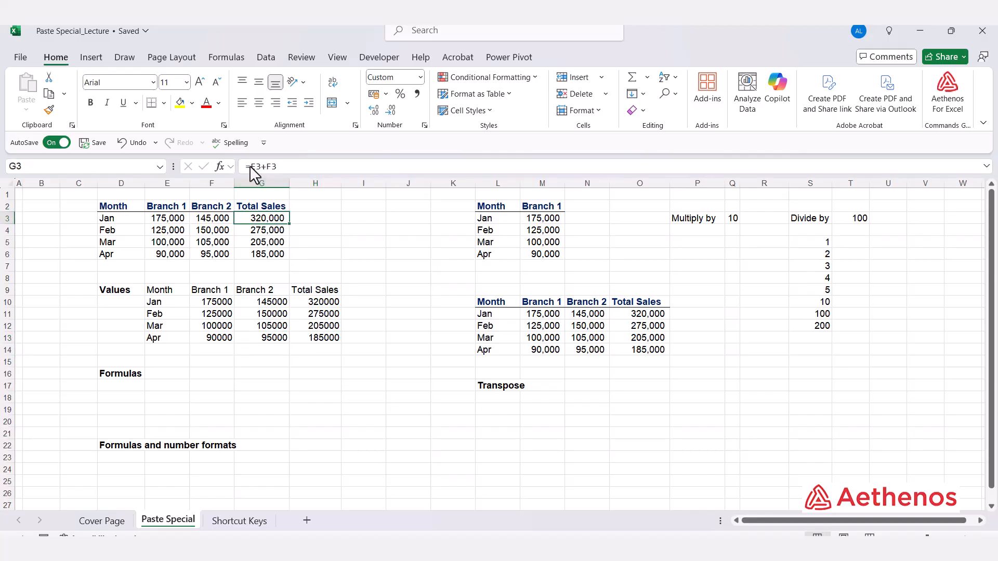
left_click(324, 314)
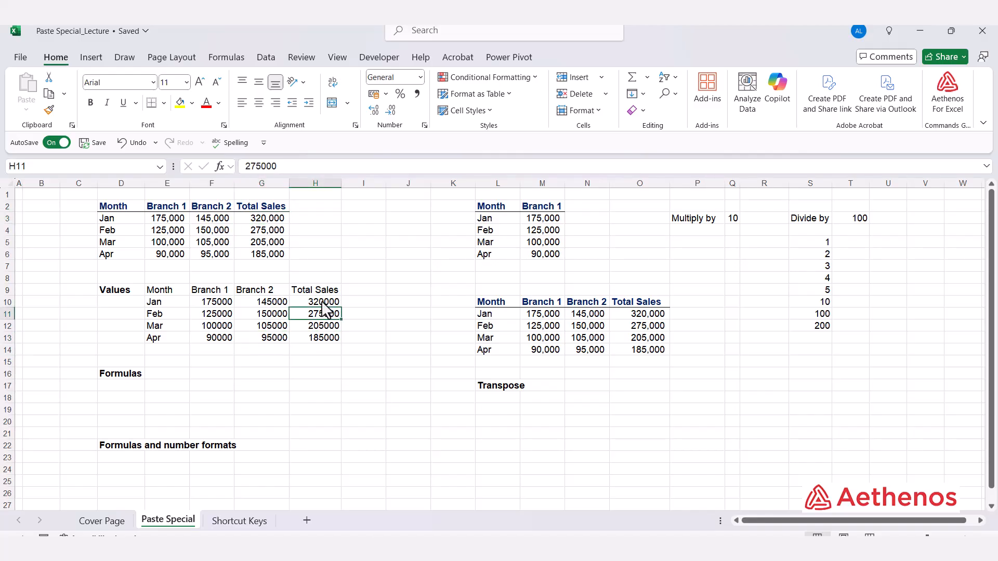
left_click(323, 303)
left_click(325, 317)
left_click(324, 338)
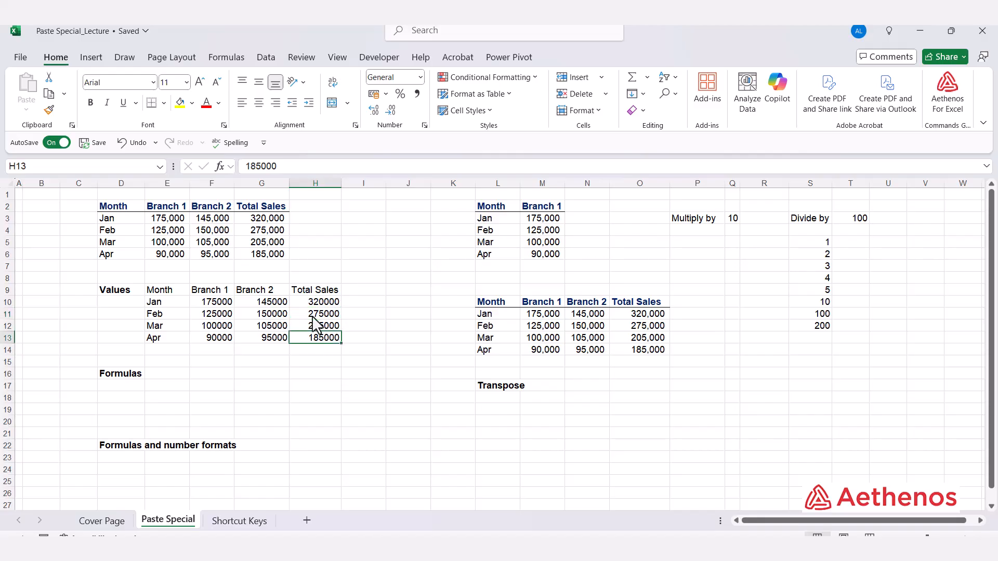
left_click(324, 314)
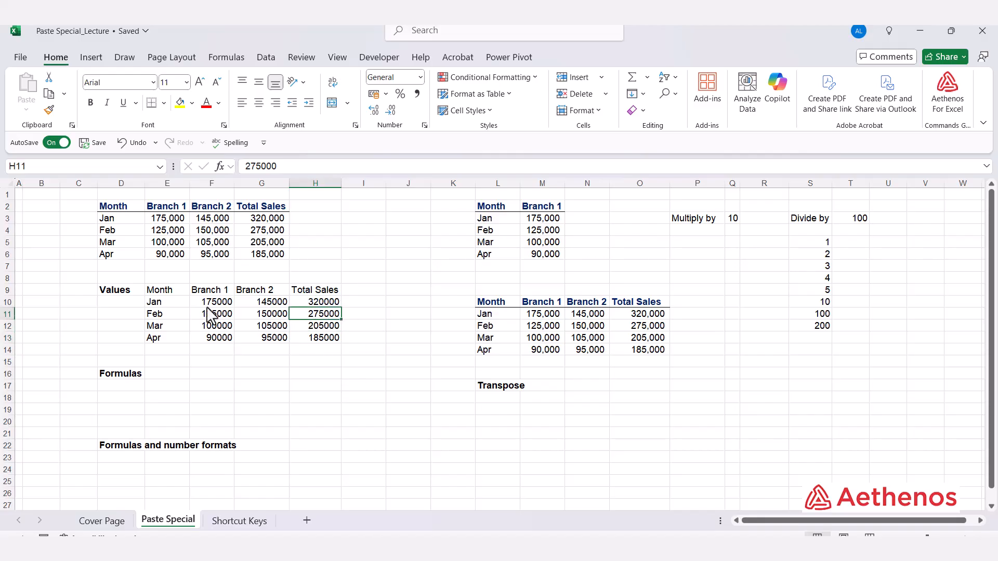
left_click(108, 291)
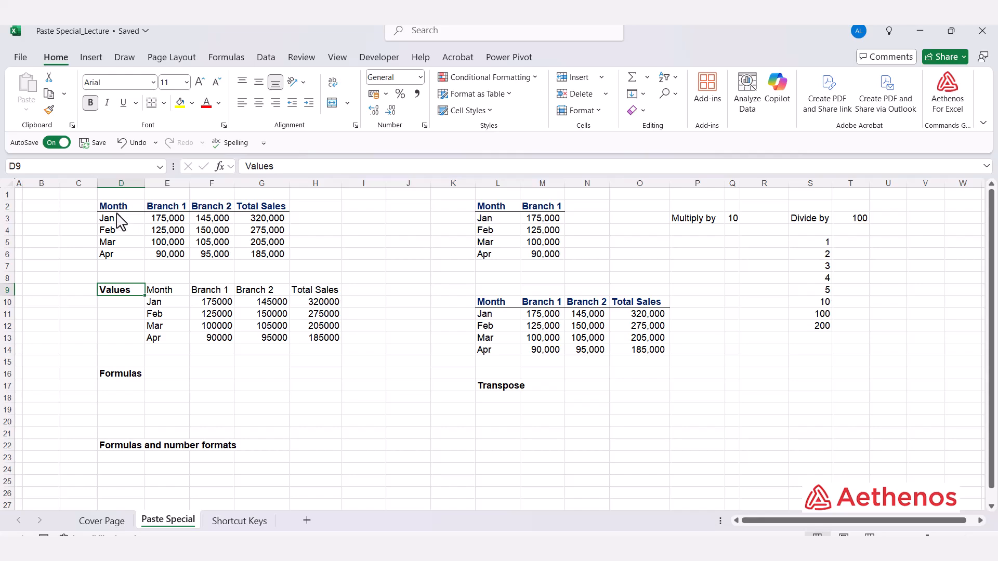
Copy the sales table D2:G6 and paste only its formulas at E16 beside the Formulas label.
left_click_drag(116, 207, 260, 267)
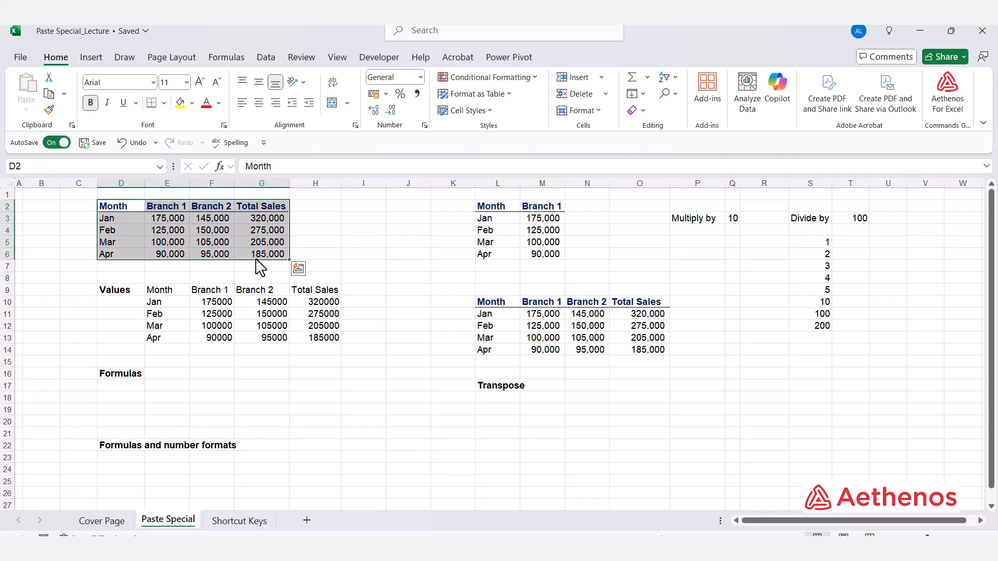
key("ctrl+c")
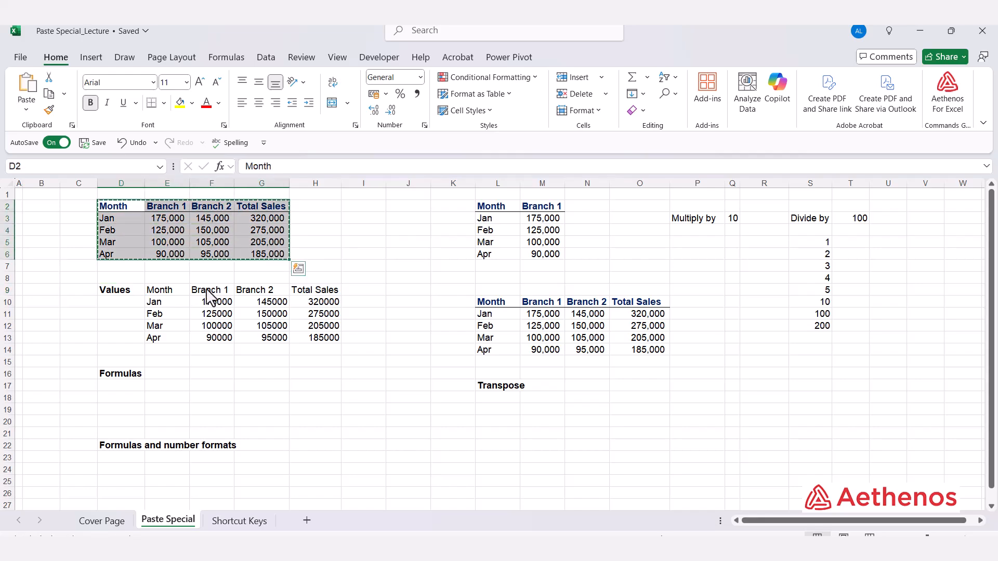
left_click(164, 374)
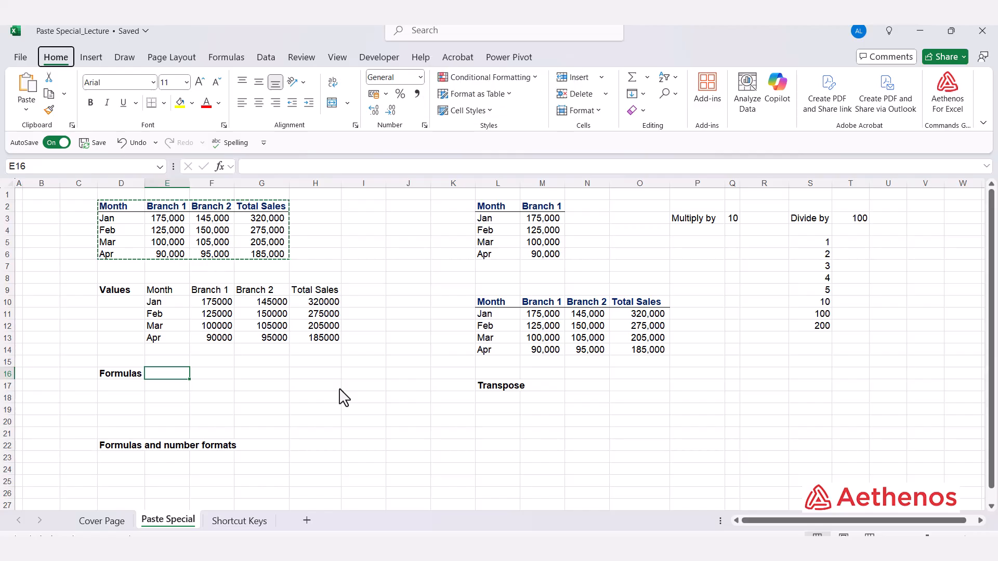
key("ctrl+alt+v")
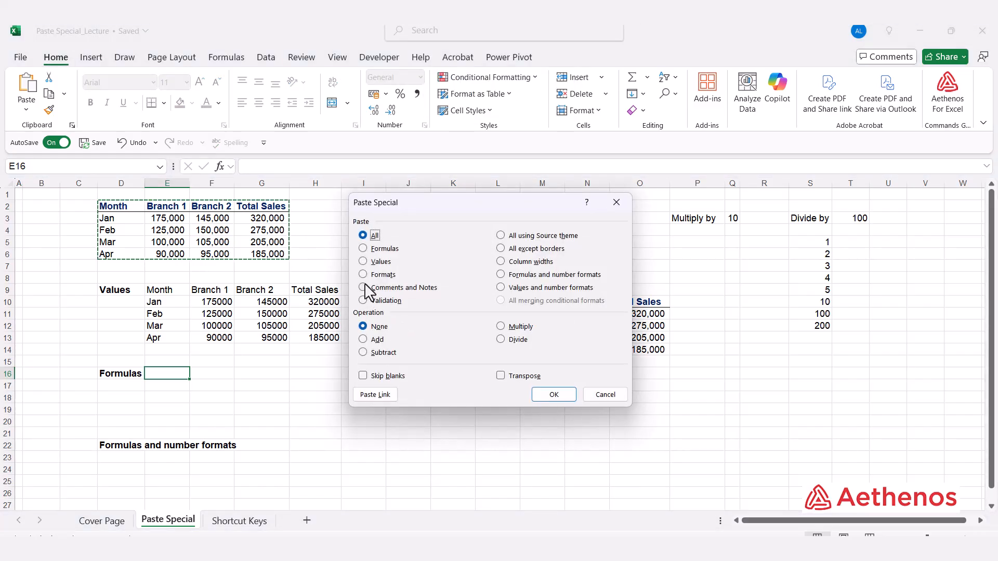
left_click(363, 249)
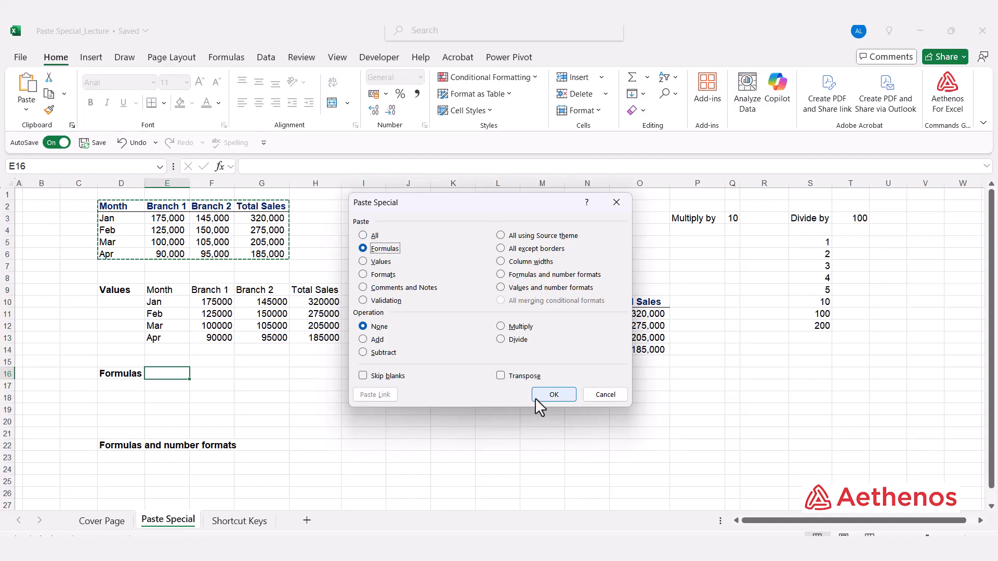
left_click(552, 395)
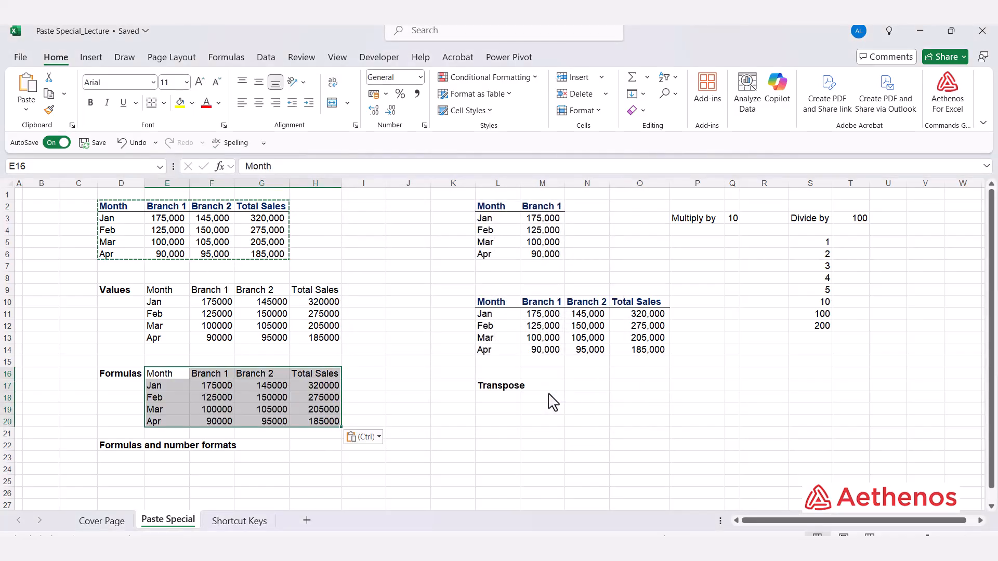
key("Escape")
Inspect the branch figures and Total Sales cells of the pasted Formulas table for constants or formulas.
key("Down")
key("Down")
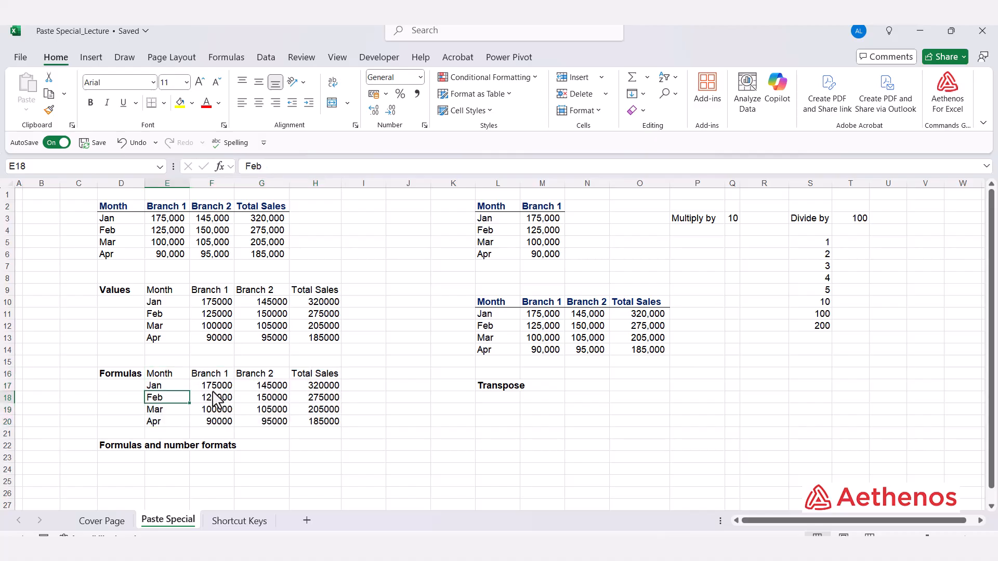
key("Right")
key("Up")
key("Down")
key("Right")
key("Up")
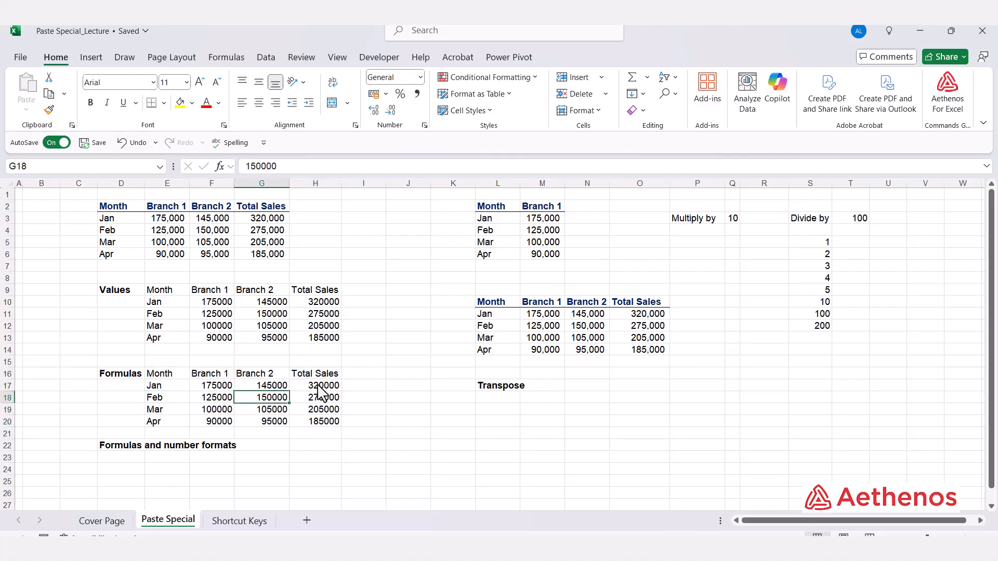
key("Right")
key("Down")
key("Down")
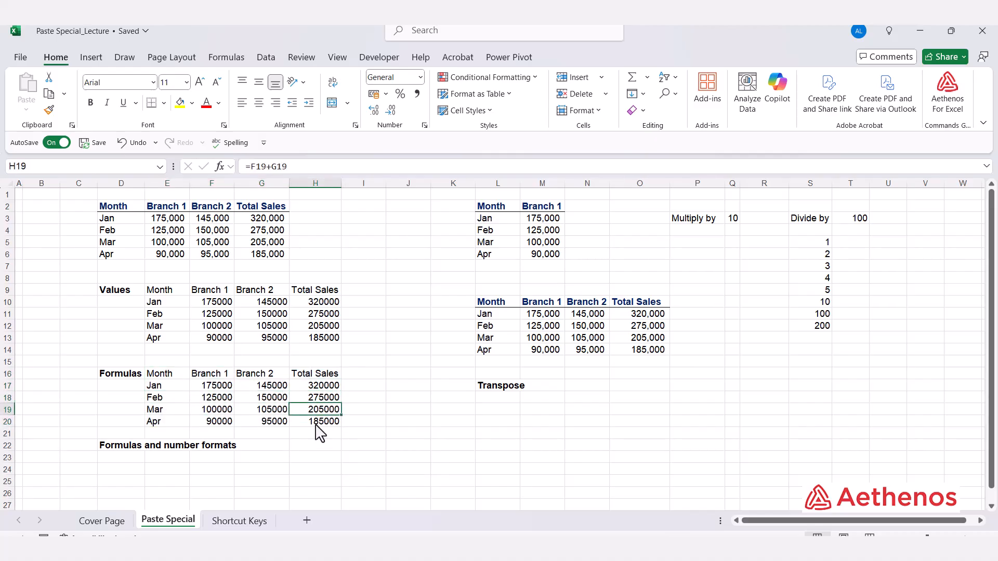
key("Up")
key("Up")
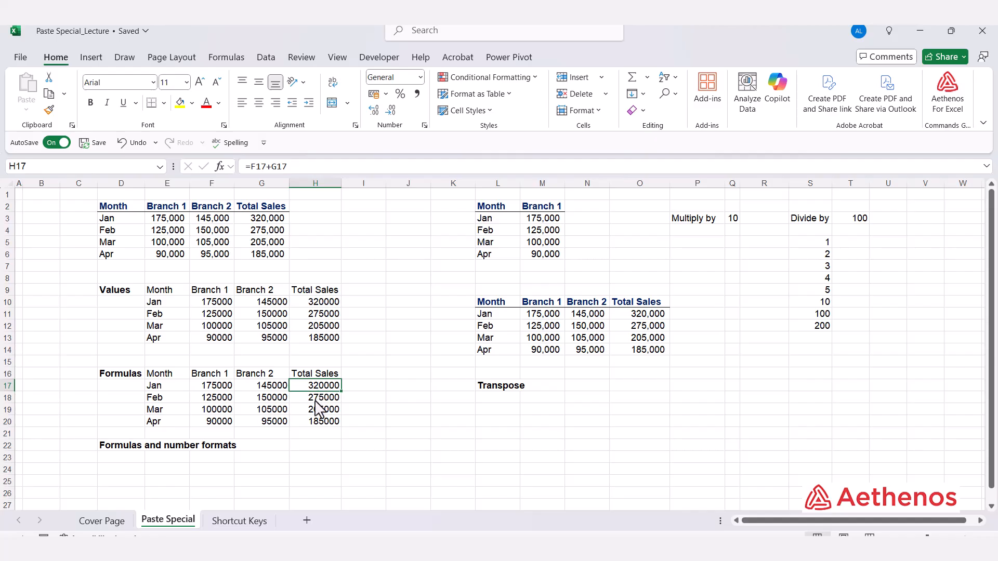
key("Down")
key("Down")
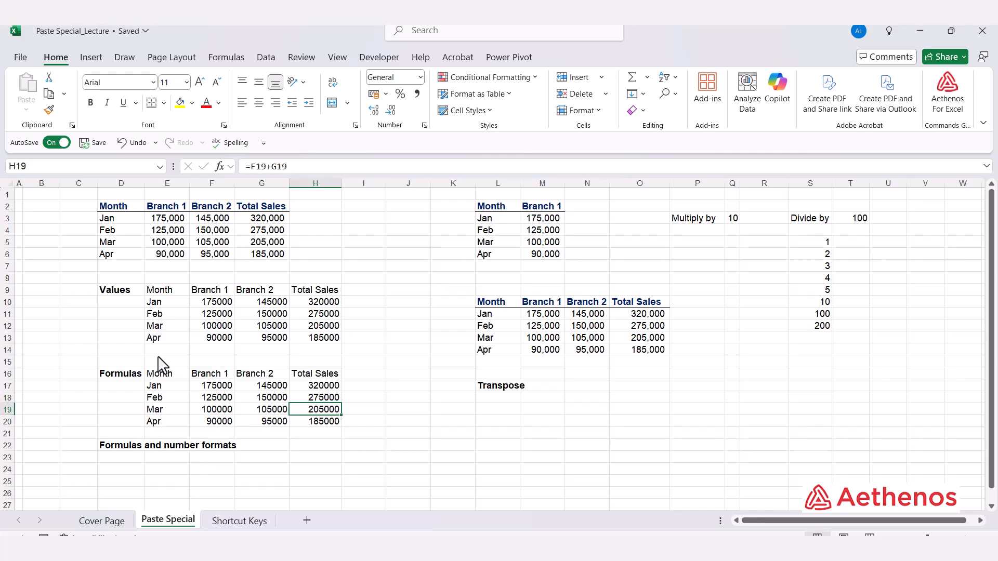
Copy the sales table D2:G6, paste it as formulas and number formats at G23, and autofit column J.
left_click_drag(116, 207, 250, 262)
key("ctrl+c")
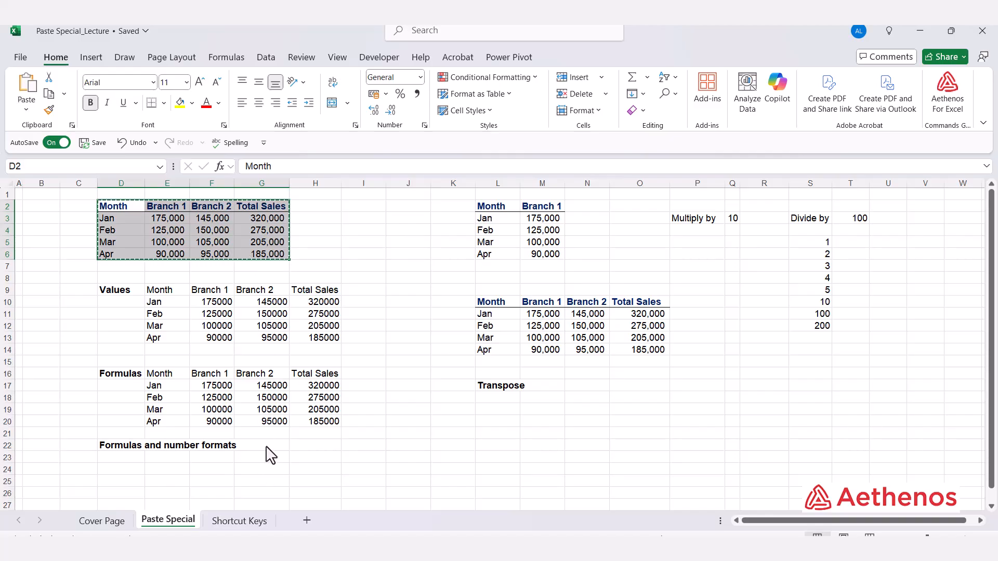
left_click(258, 466)
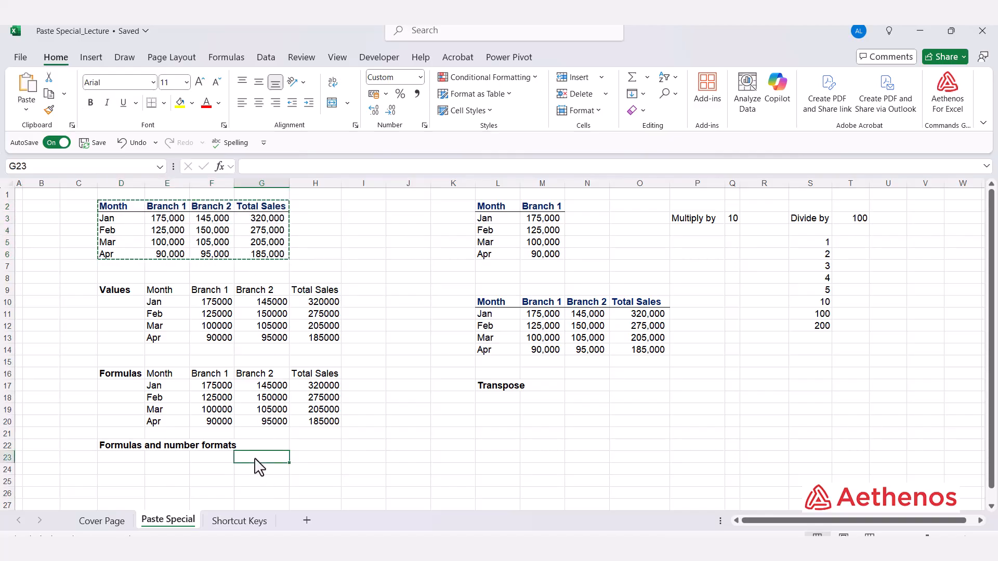
key("alt+e")
key("s")
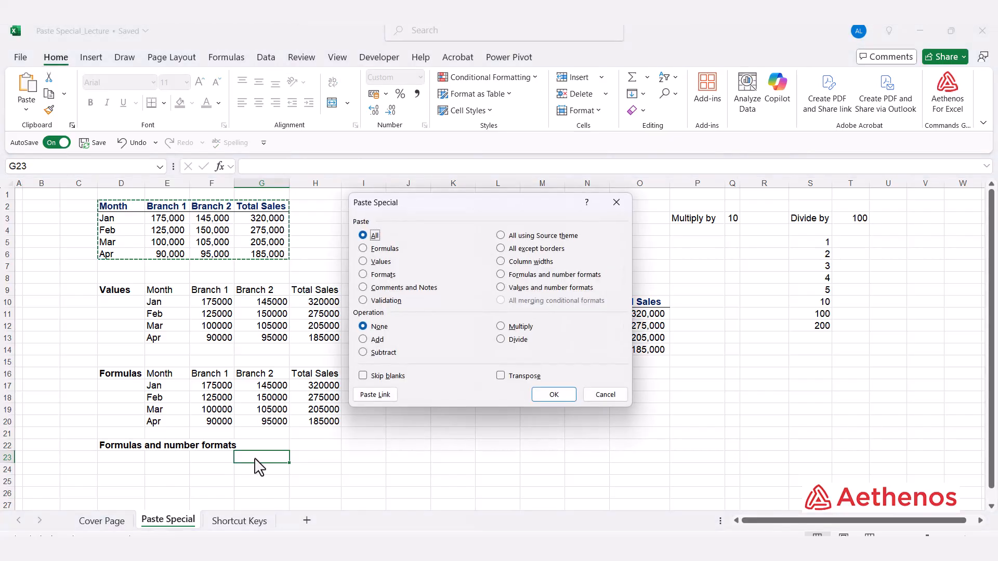
left_click(500, 275)
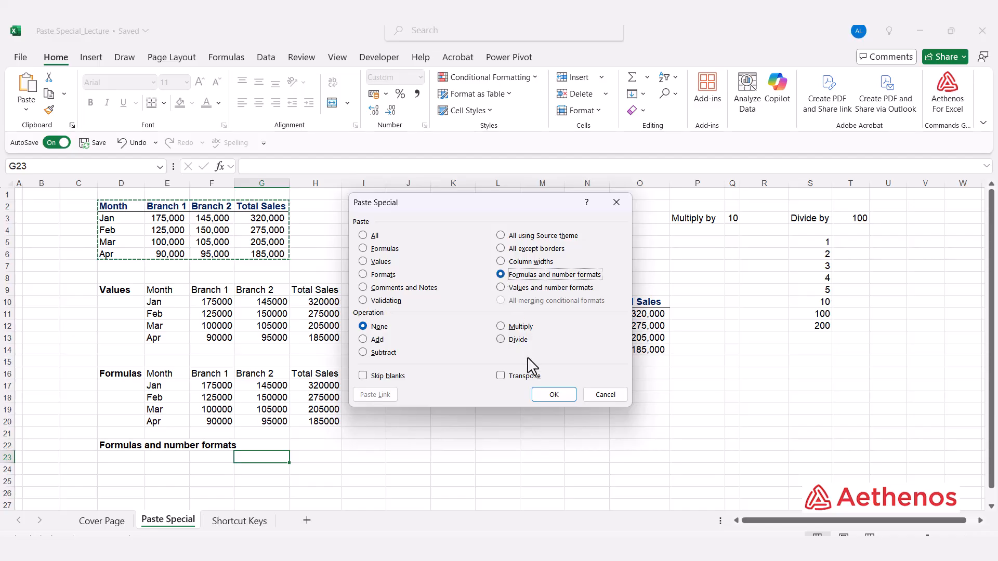
left_click(552, 394)
scroll(507, 404, "down", 1)
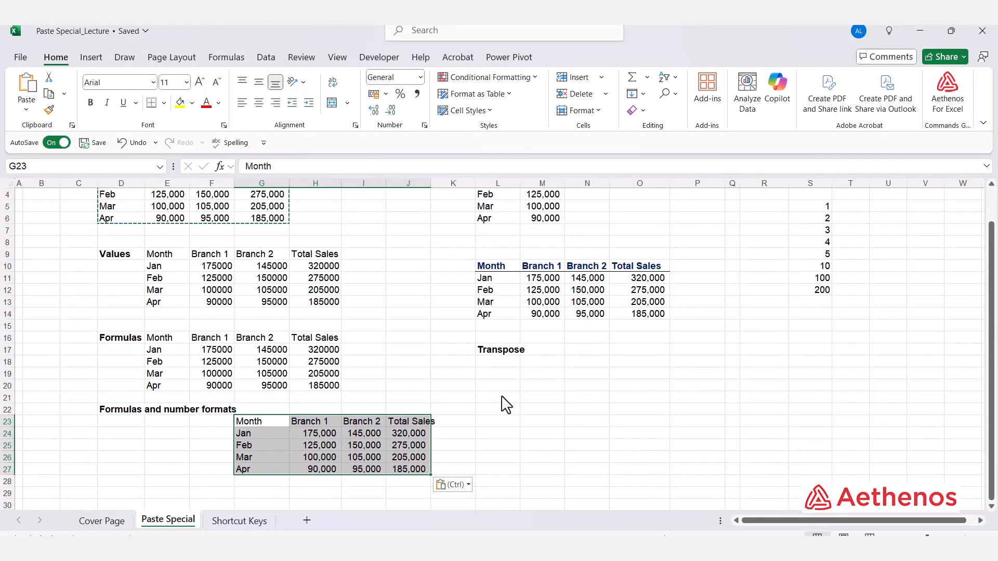
double_click(431, 183)
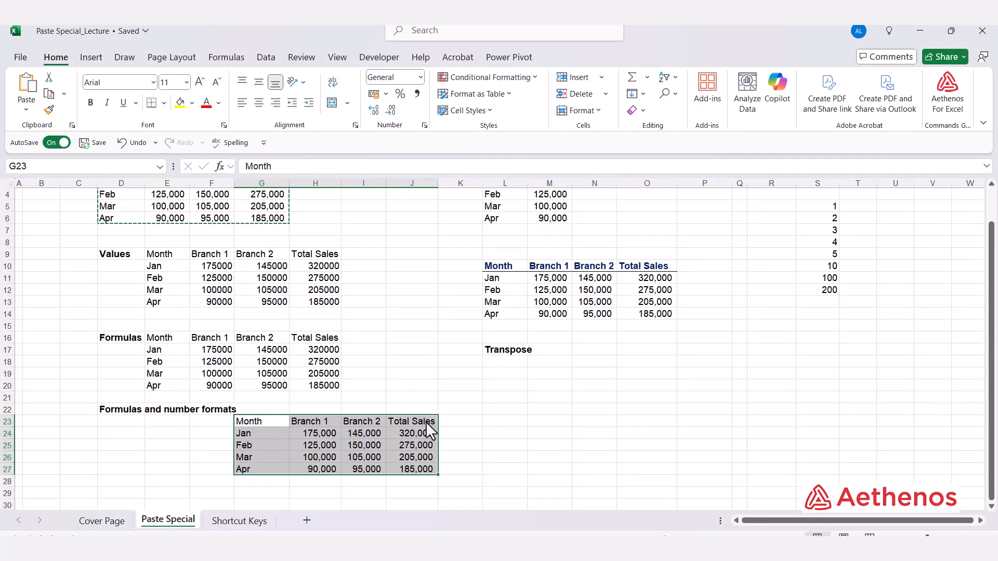
Compare the contents of the pasted Formulas and number formats table cells with the Branch 1 figures in the original table.
scroll(431, 432, "up", 1)
left_click(364, 481)
left_click(407, 471)
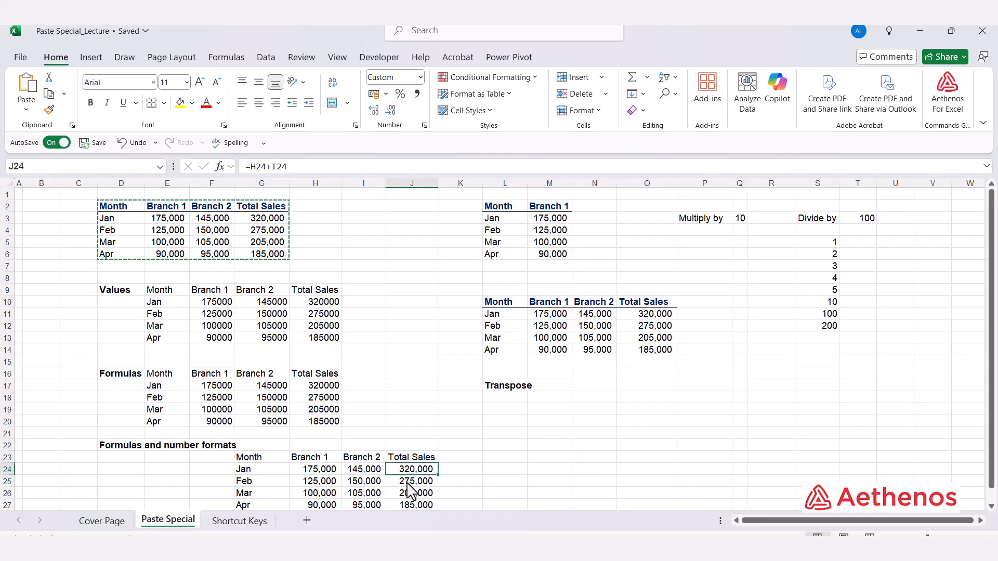
key("Escape")
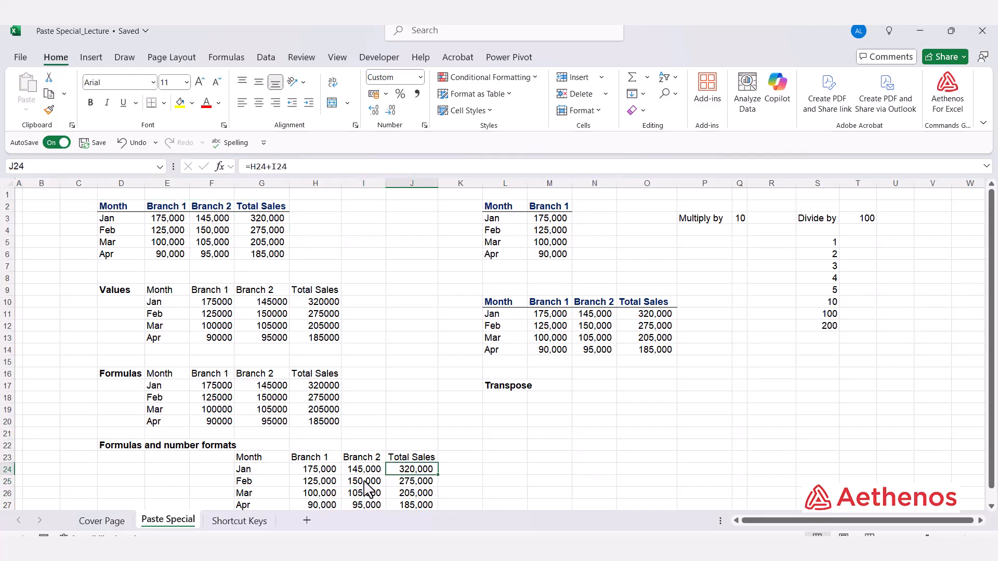
left_click(315, 471)
left_click(315, 471)
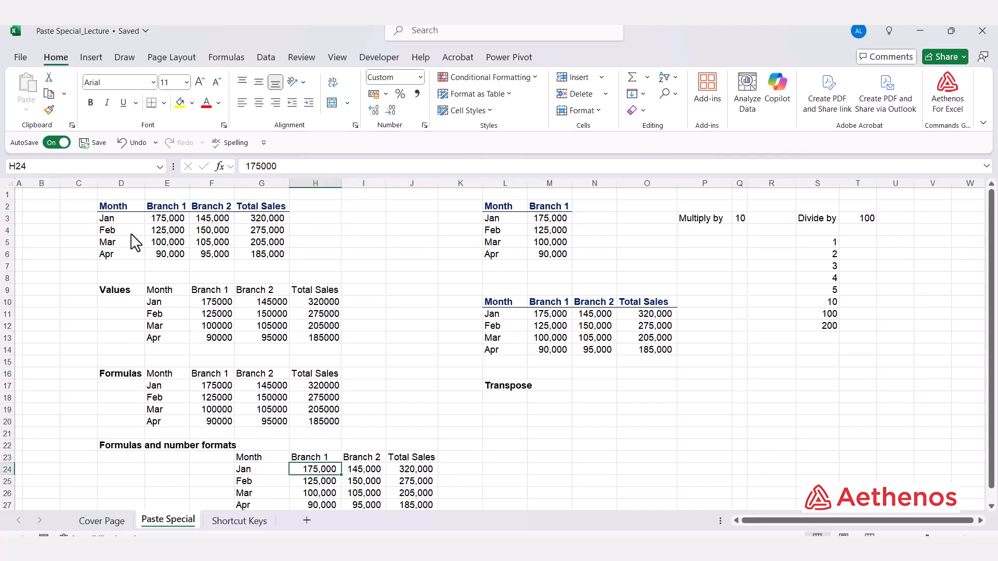
left_click(156, 231)
left_click(159, 254)
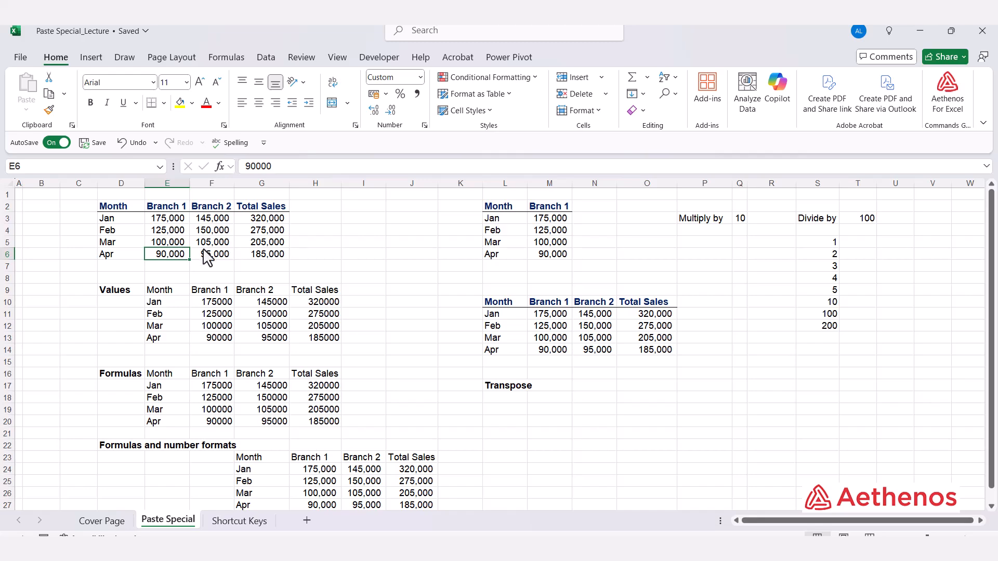
scroll(390, 465, "down", 2)
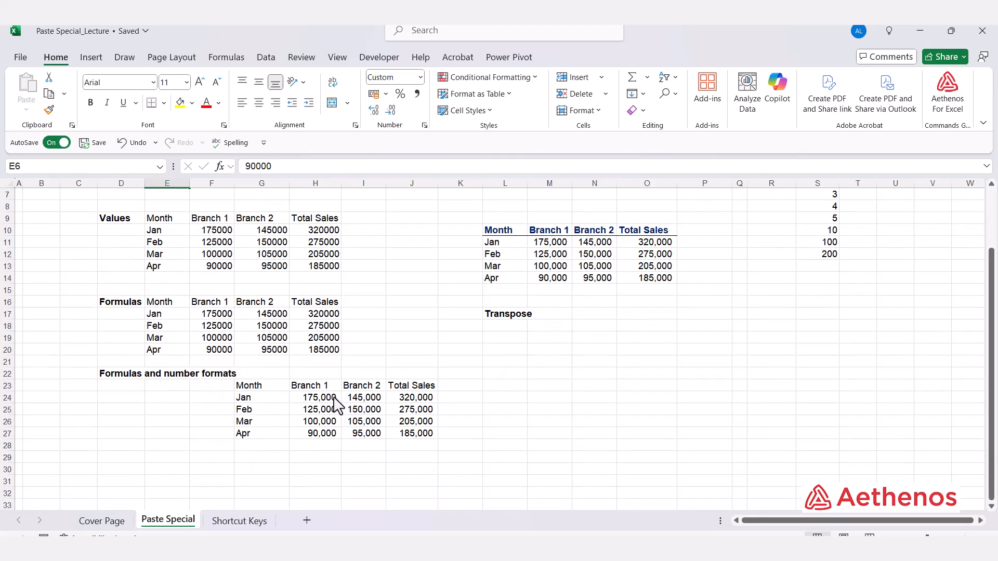
left_click(333, 400)
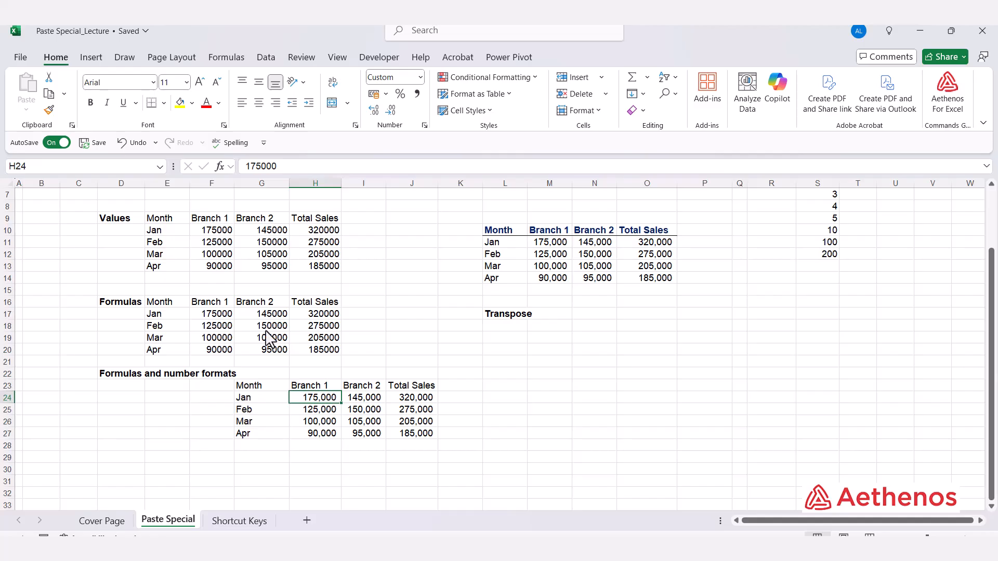
Copy the table header row D2:G2 and paste it transposed into a column starting at L18, below the Transpose label.
scroll(382, 403, "up", 2)
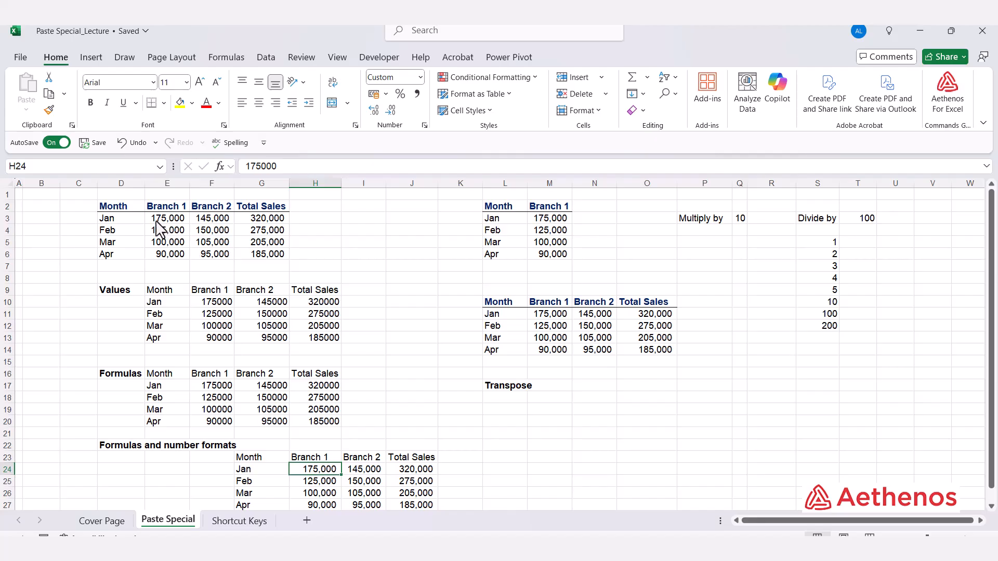
left_click_drag(106, 206, 266, 211)
key("ctrl+c")
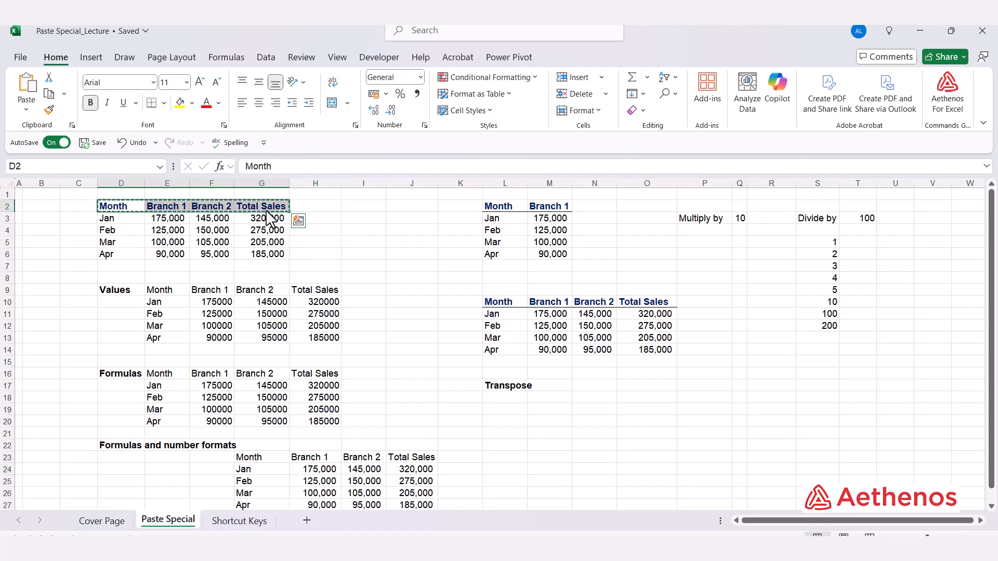
left_click(518, 401)
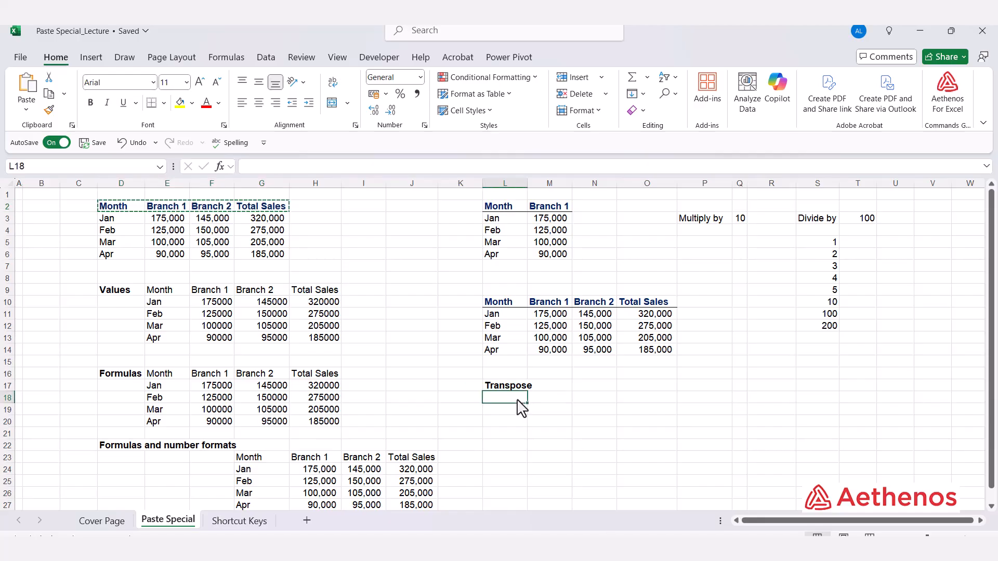
key("alt+e")
key("s")
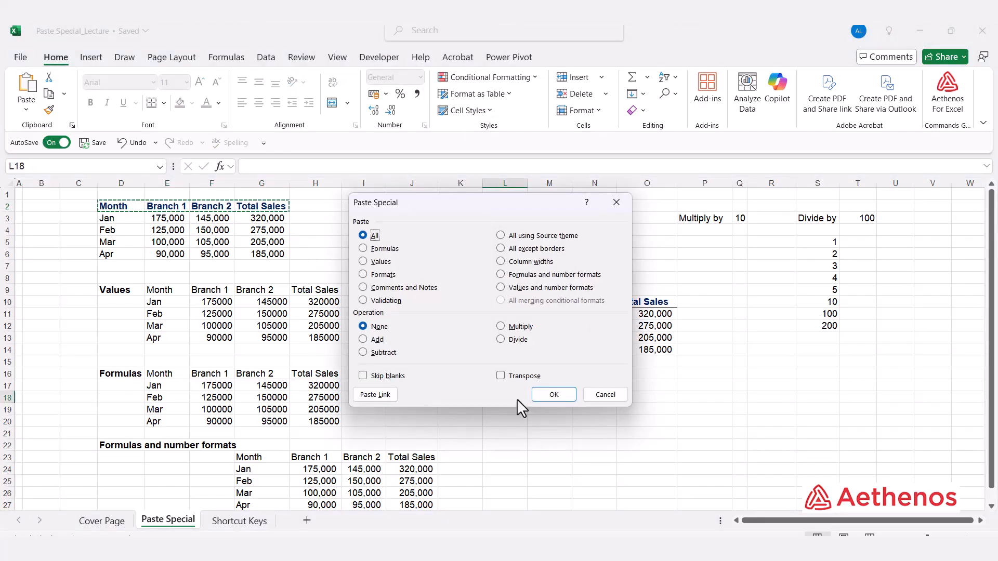
left_click(501, 375)
left_click(547, 394)
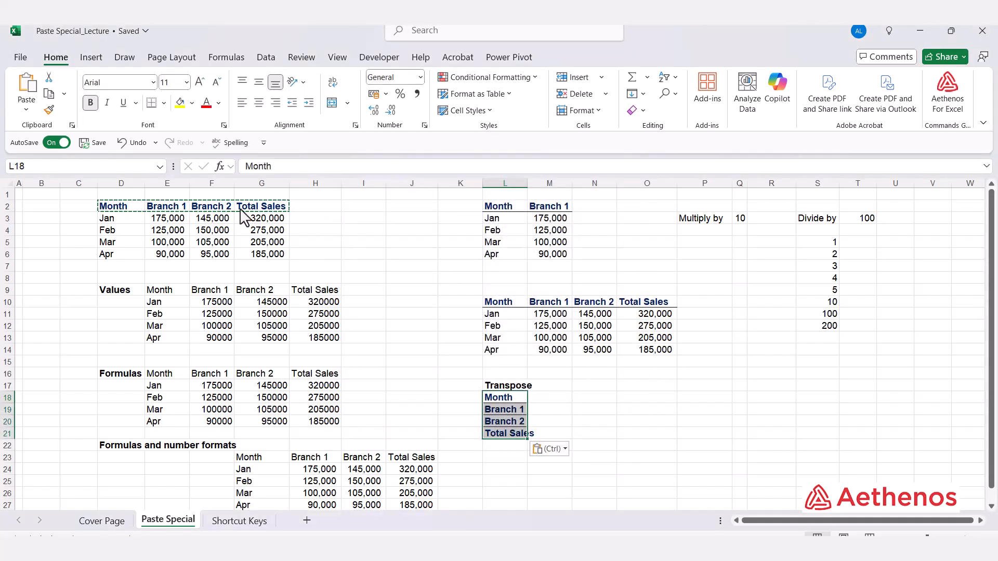
key("Escape")
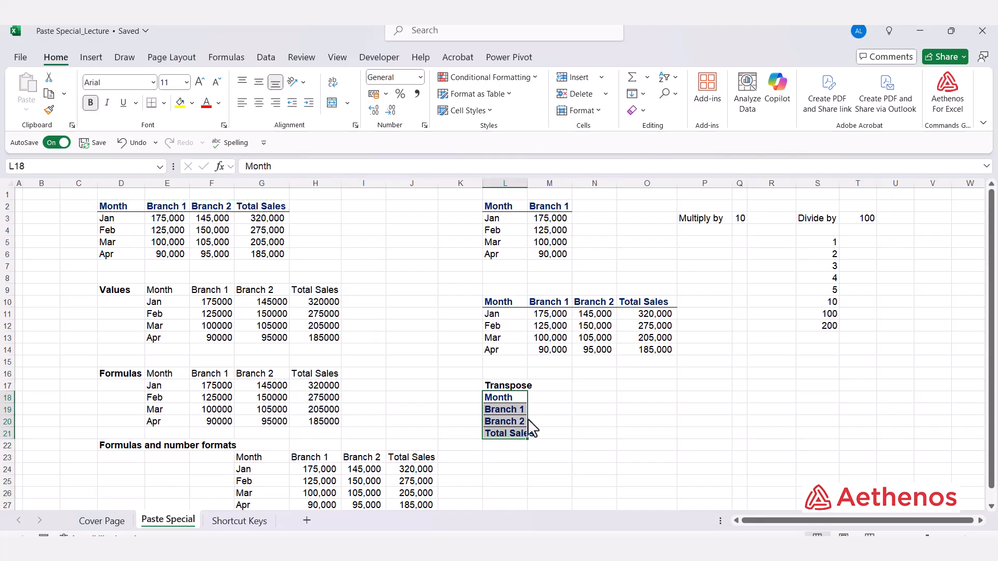
left_click(558, 389)
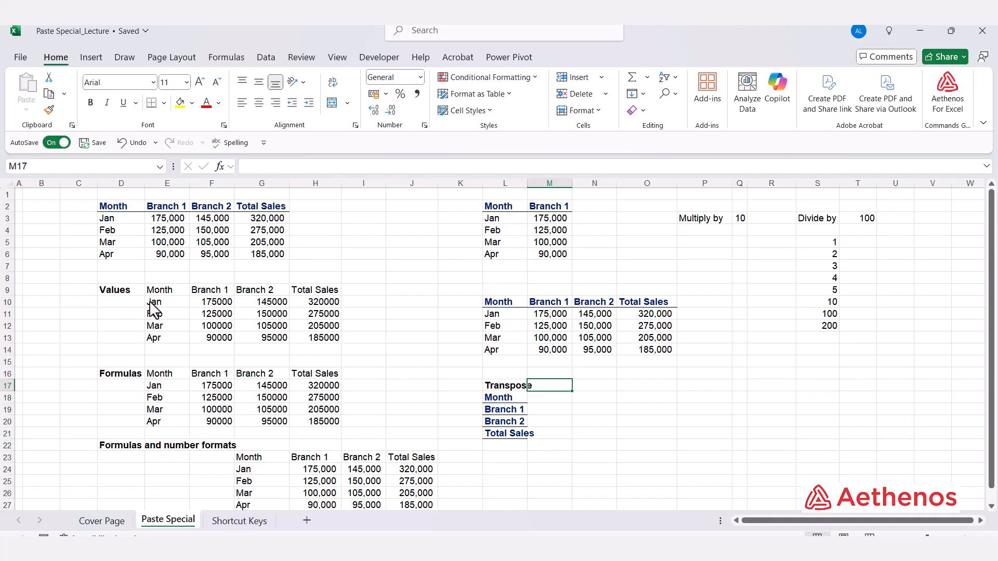
Copy the Month column D2:D6 and paste it transposed into a row starting at L23.
left_click(114, 220)
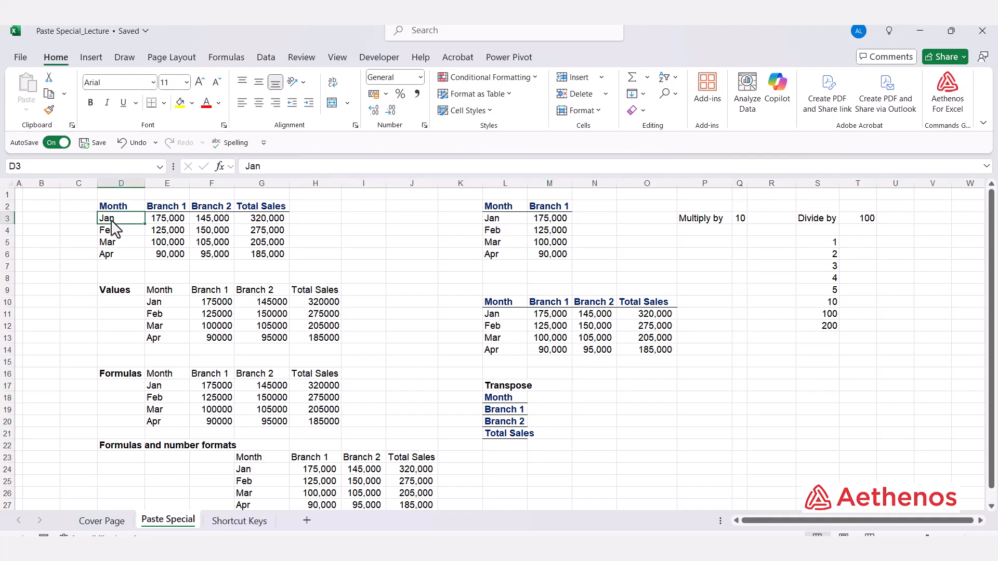
left_click_drag(125, 207, 123, 259)
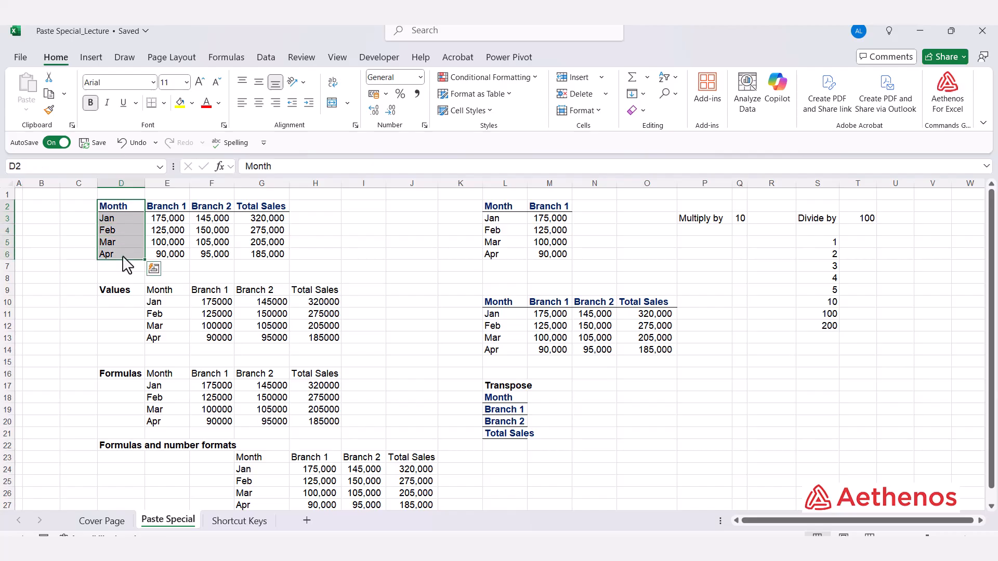
key("ctrl+c")
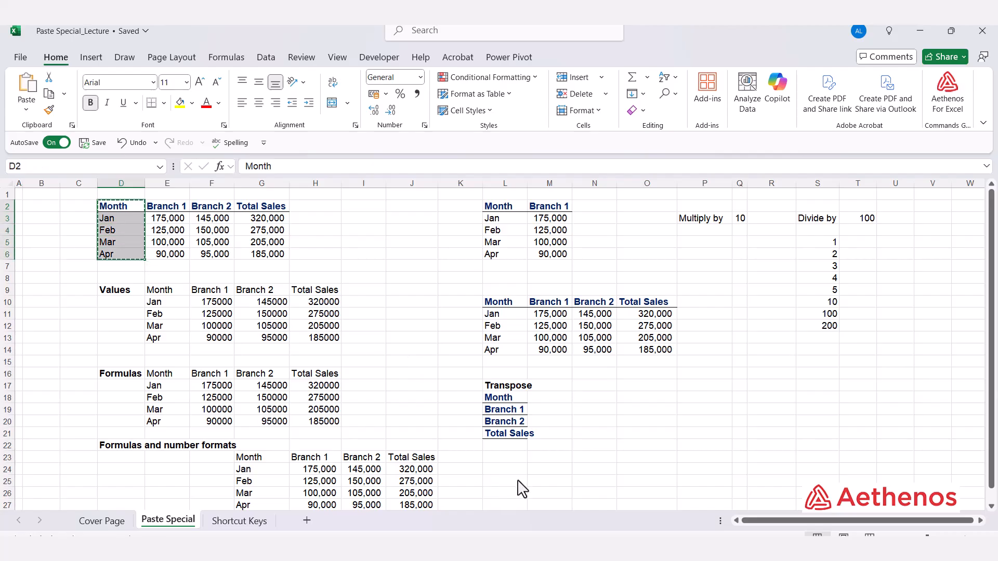
left_click(511, 459)
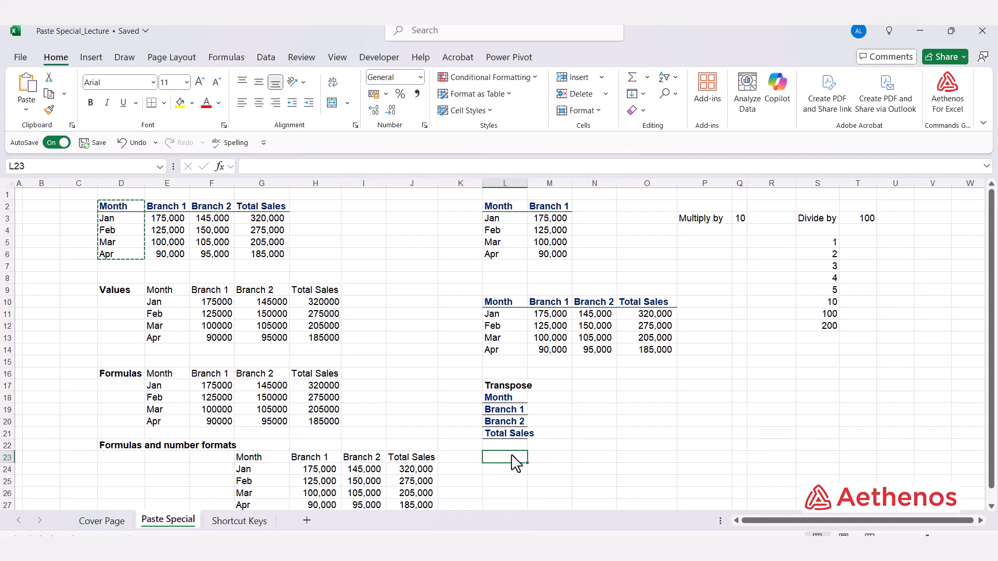
key("alt+e")
key("s")
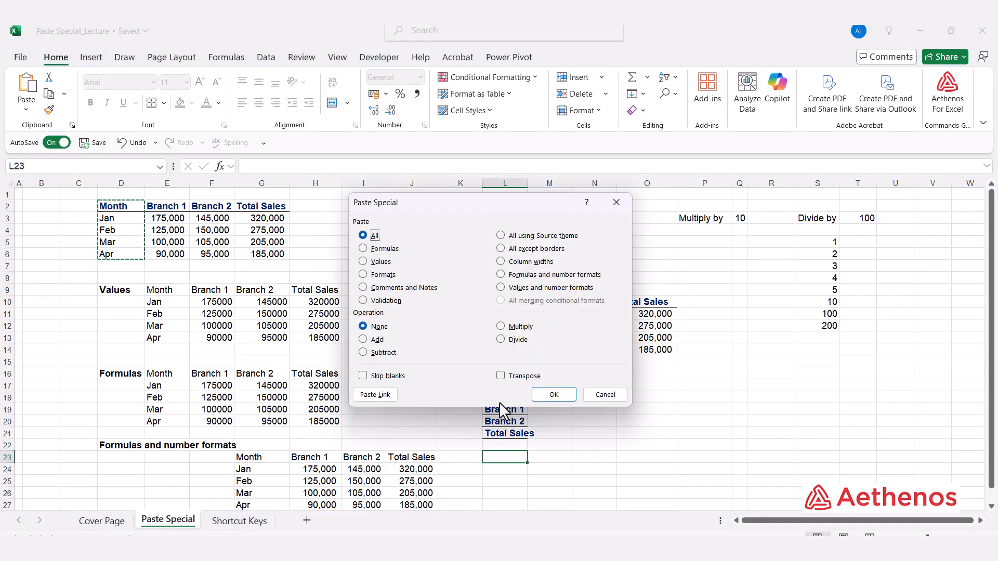
left_click(501, 375)
left_click(554, 395)
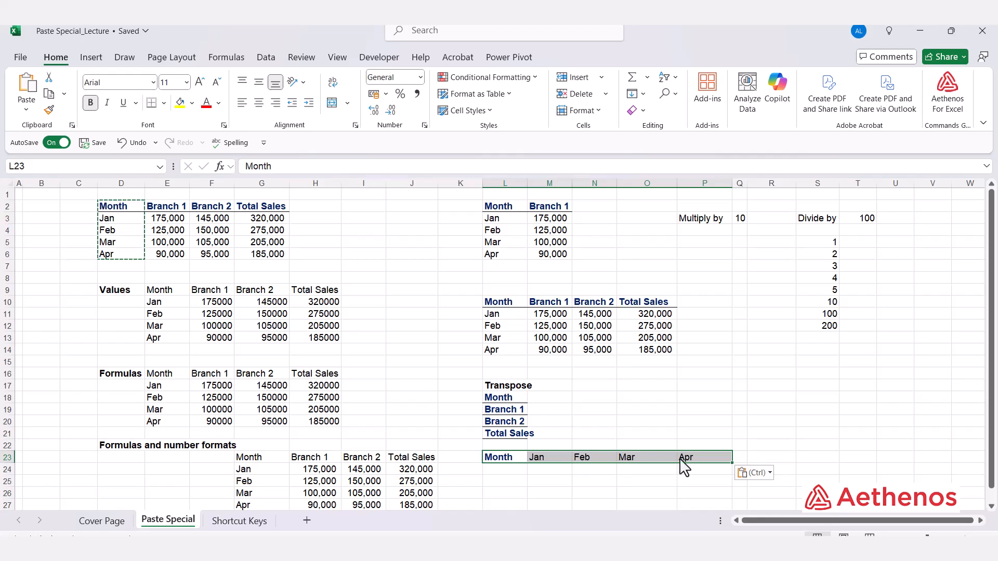
key("Escape")
left_click(653, 423)
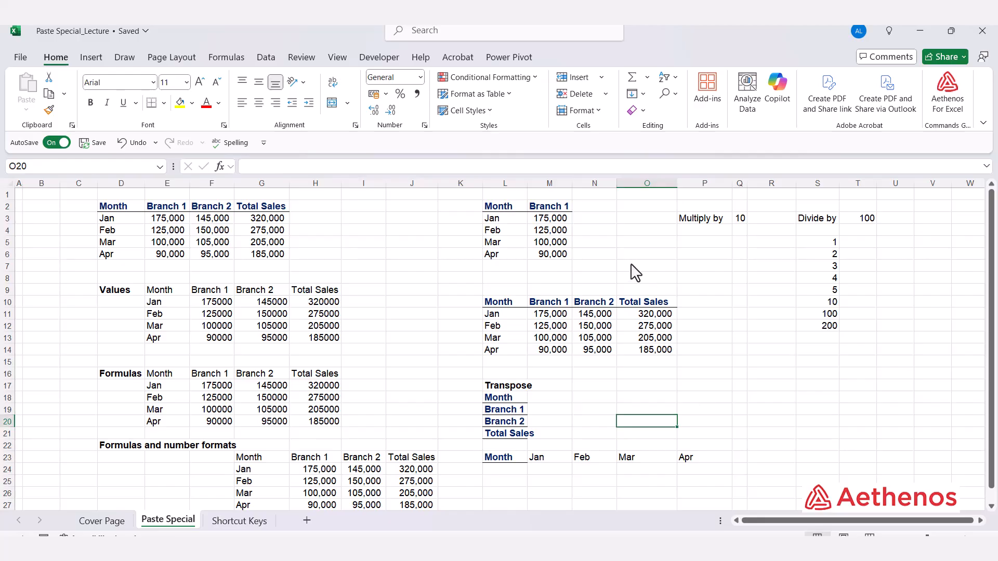
Copy the Multiply by value 10 from Q3 and paste it onto the Branch 1 figures M3:M6 with the Multiply operation.
left_click_drag(561, 221, 557, 256)
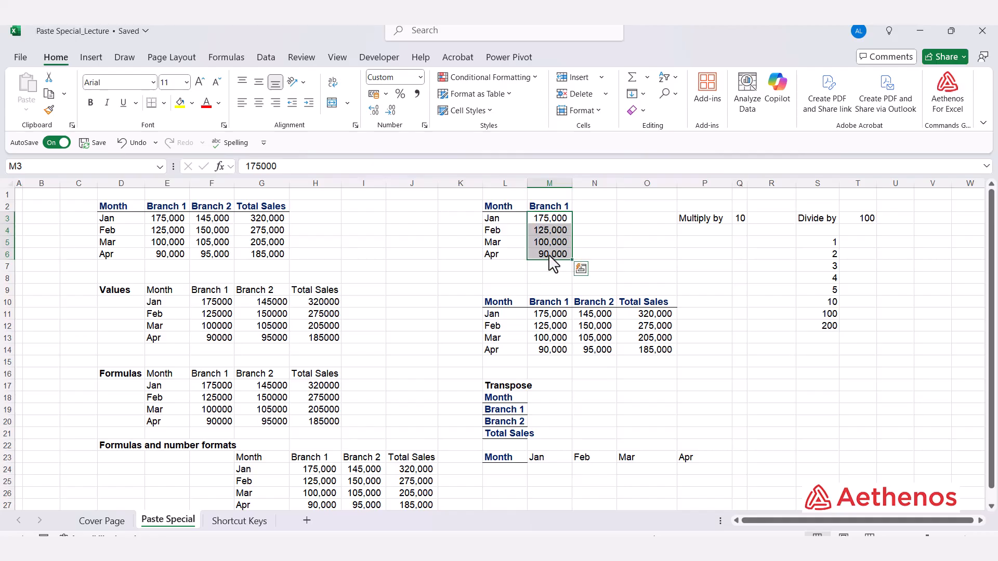
left_click(643, 273)
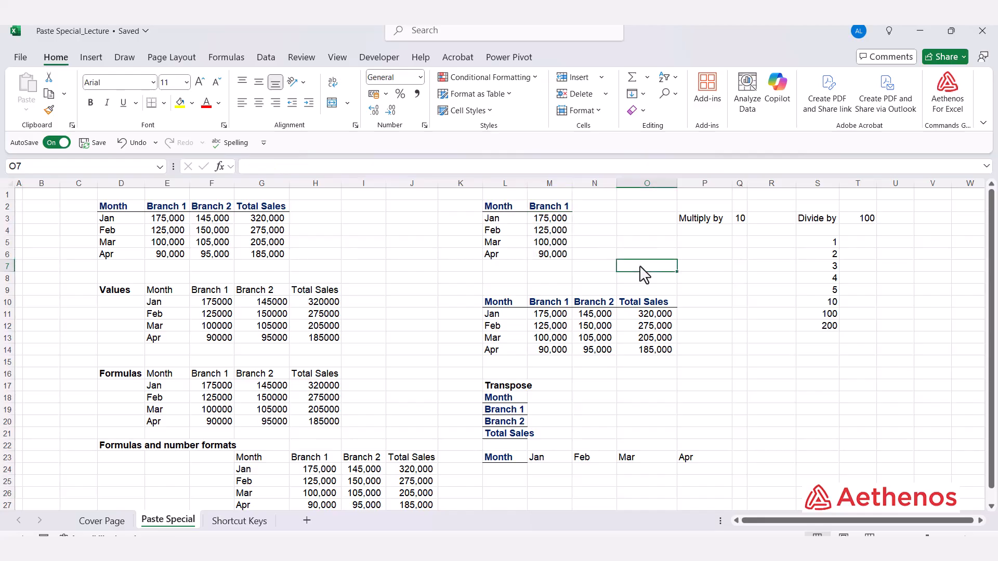
left_click(743, 218)
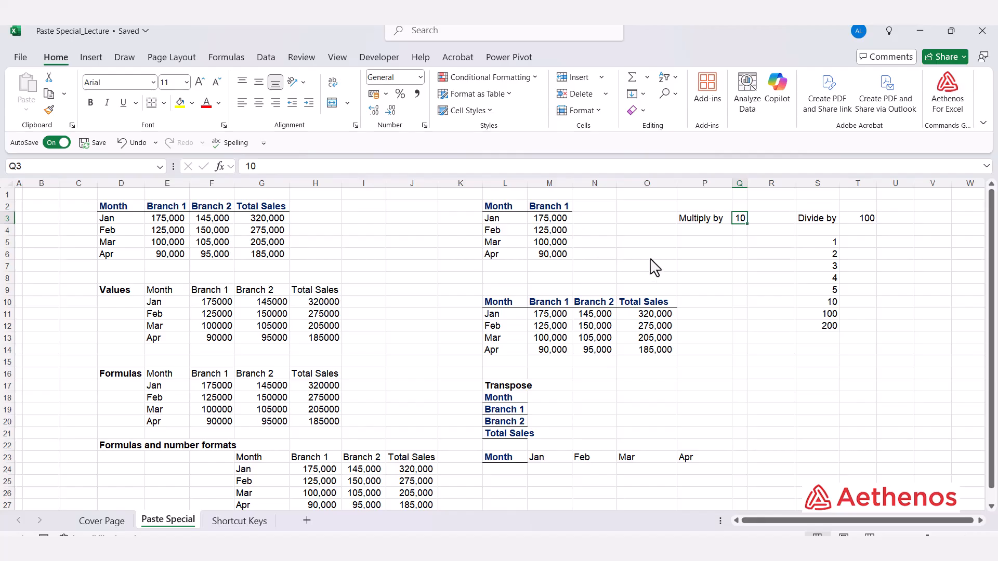
key("ctrl+c")
left_click_drag(545, 219, 547, 254)
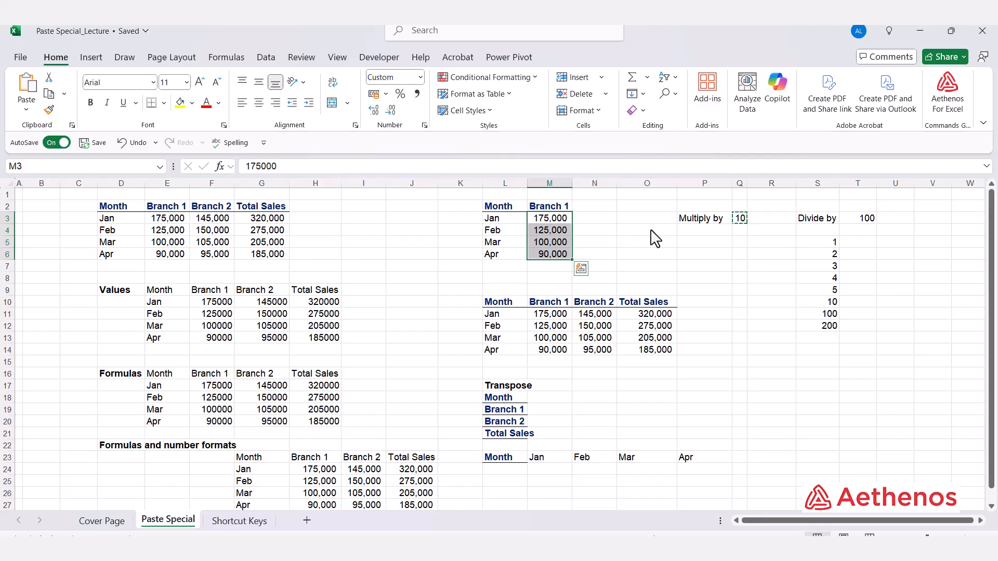
key("alt+e")
key("s")
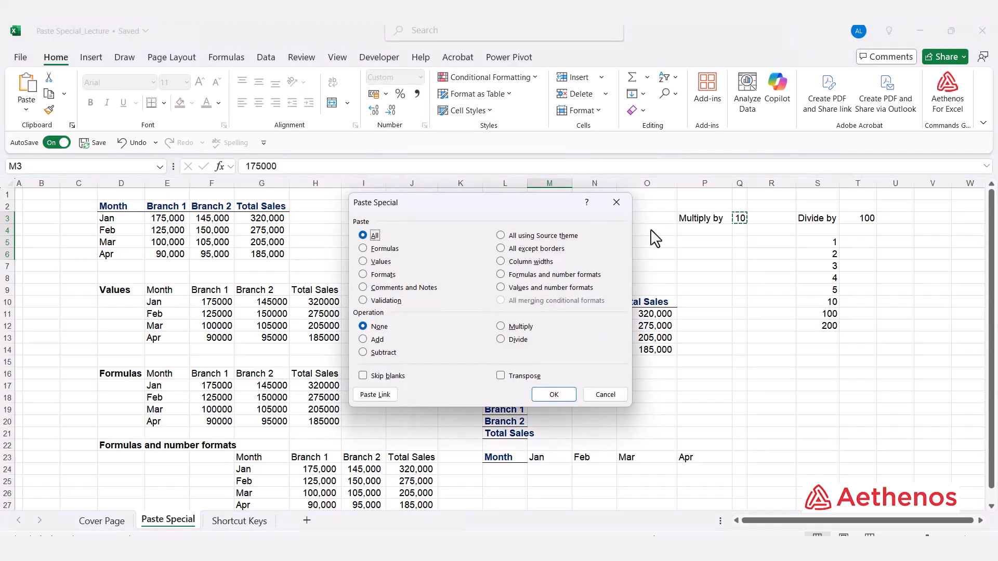
left_click_drag(461, 216, 752, 263)
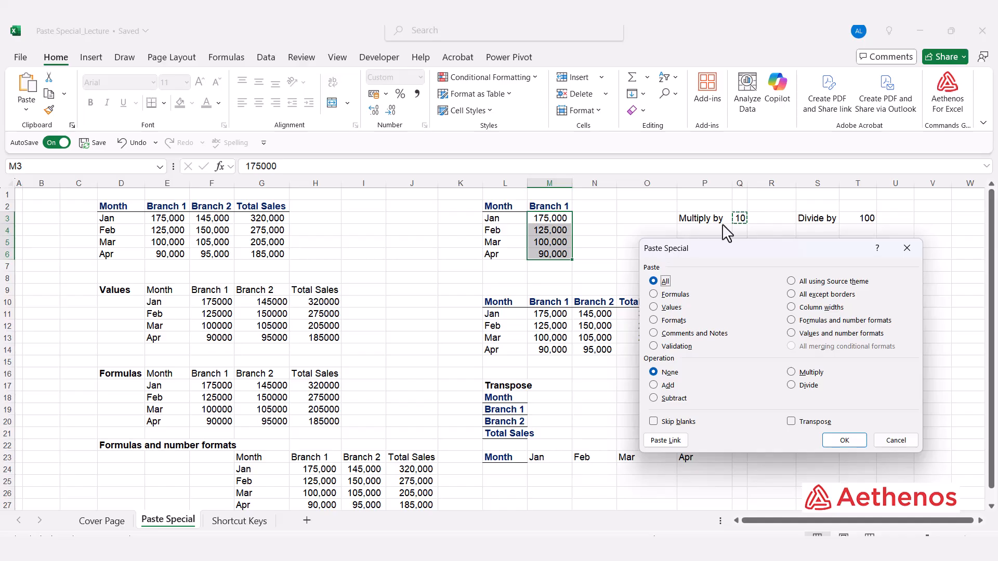
left_click(791, 373)
left_click(853, 441)
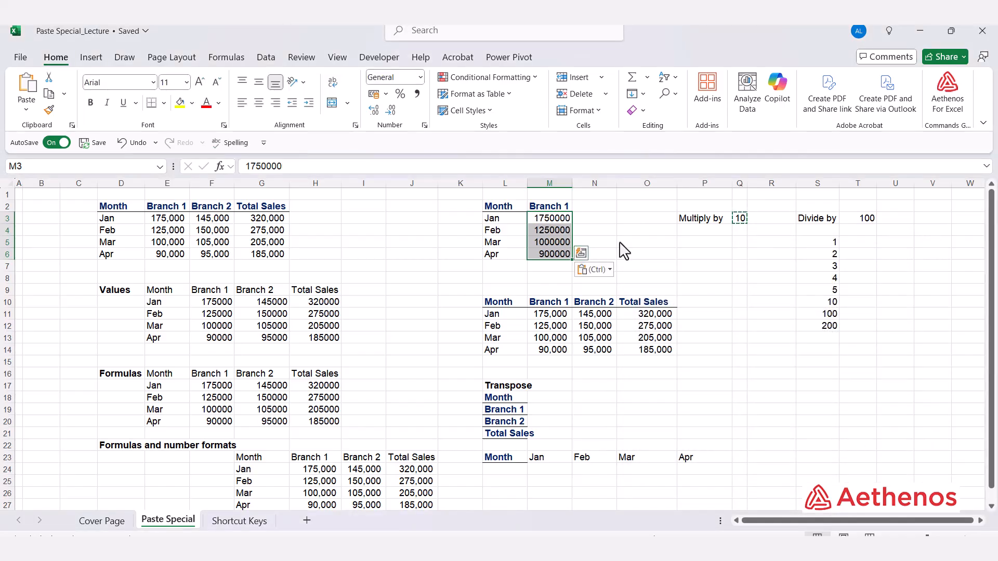
Check the multiplied Branch 1 figures for Jan and Apr in M3 and M6, and end the copy mode.
left_click(565, 222)
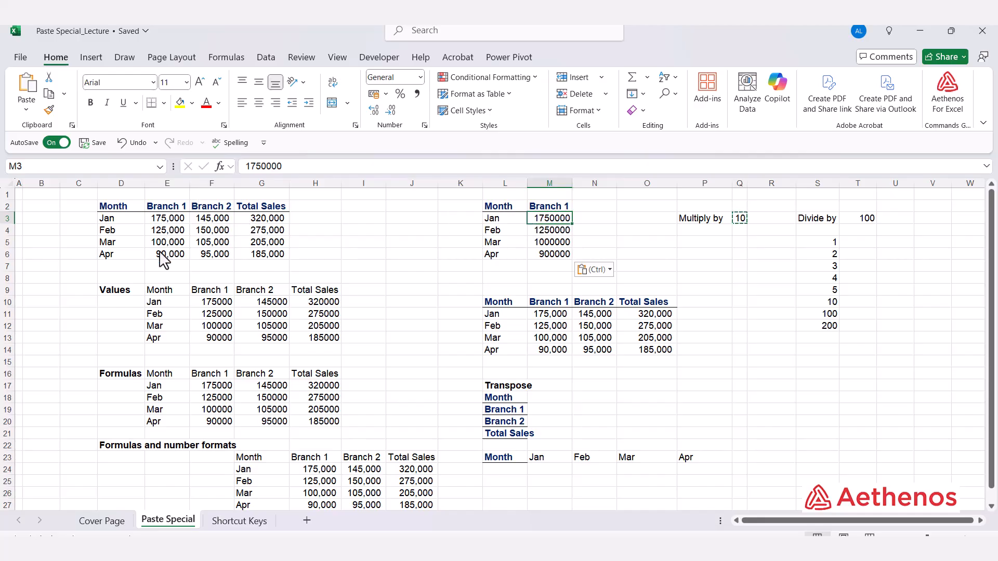
left_click(556, 255)
key("Escape")
left_click(585, 230)
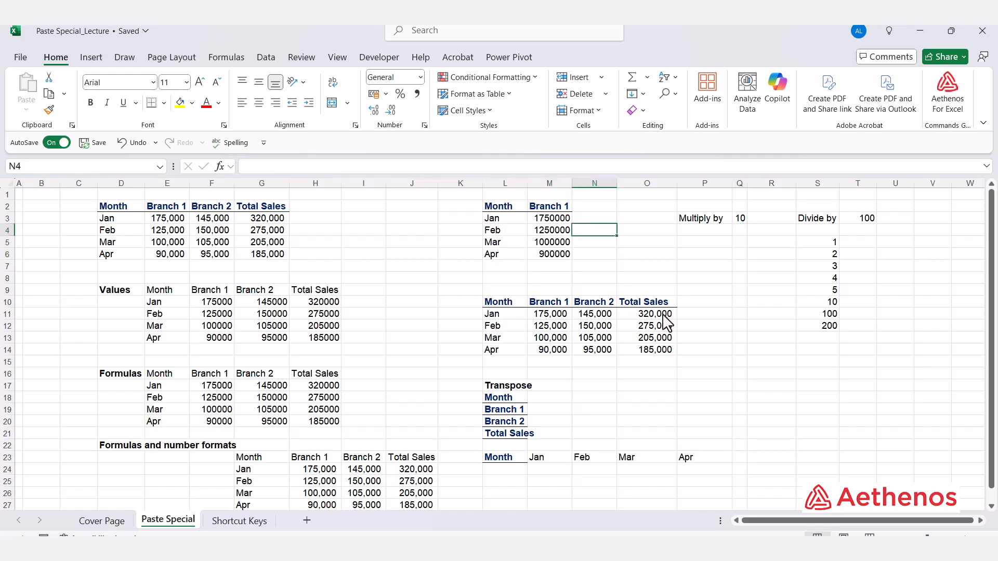
Examine the Total Sales formulas in O11:O14 and the Branch 1 and Branch 2 entries in M11:N11 that feed them.
left_click_drag(656, 316, 654, 351)
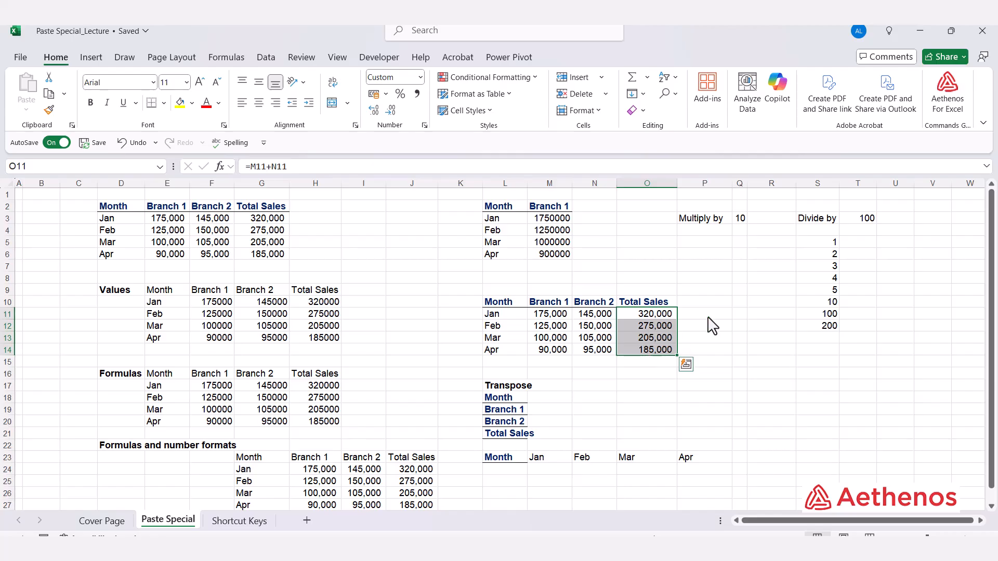
left_click(726, 280)
left_click(561, 326)
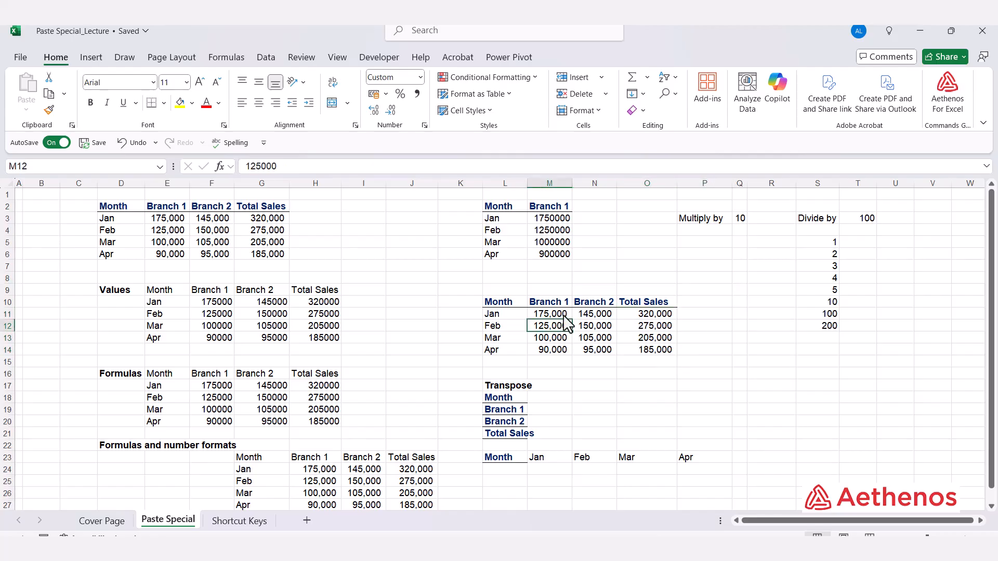
left_click(560, 314)
left_click(583, 313)
left_click(710, 278)
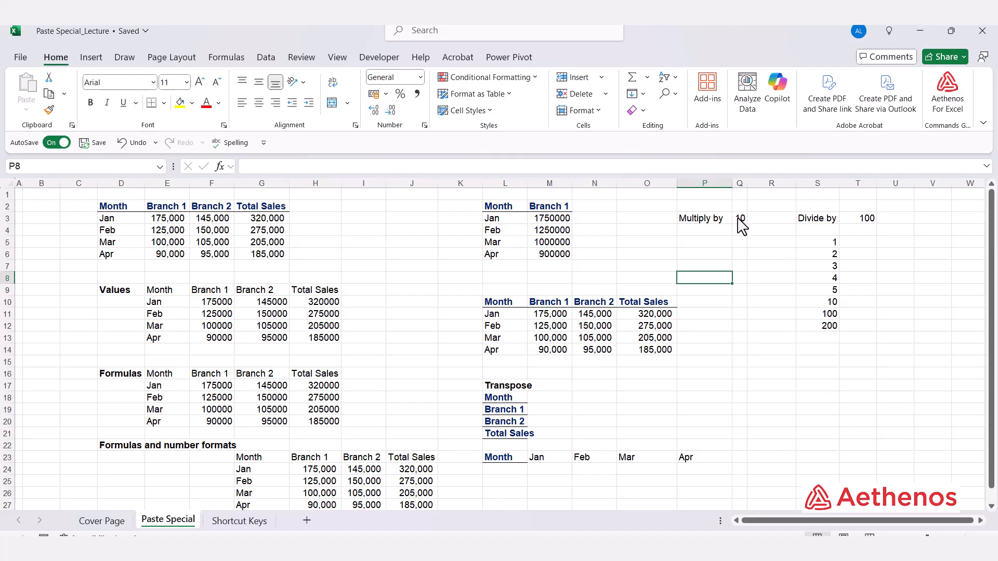
Copy the Multiply by value 10 from Q3, paste it onto M11:O14 with the Multiply operation, and end the copy mode.
left_click(740, 222)
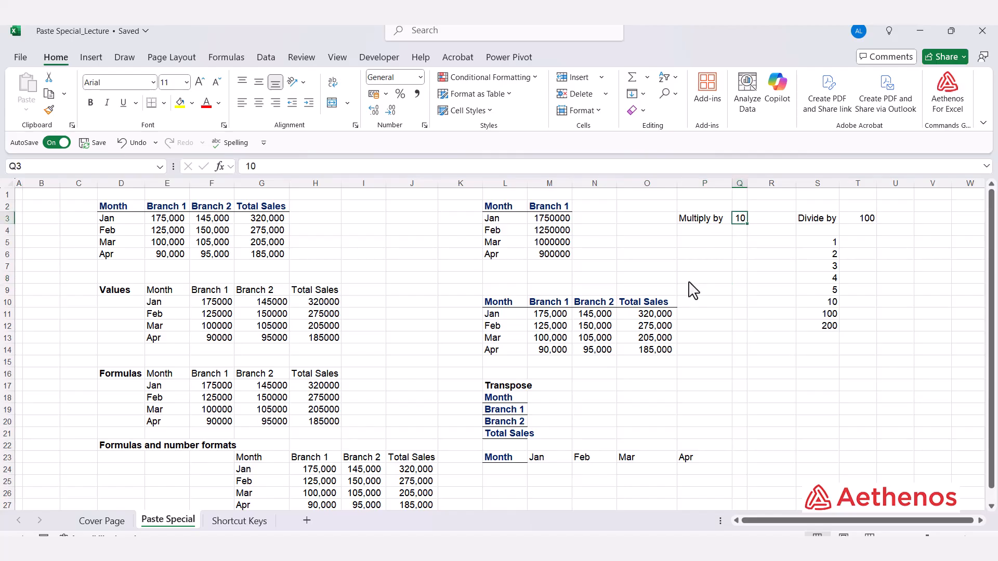
key("ctrl+c")
left_click_drag(537, 315, 648, 354)
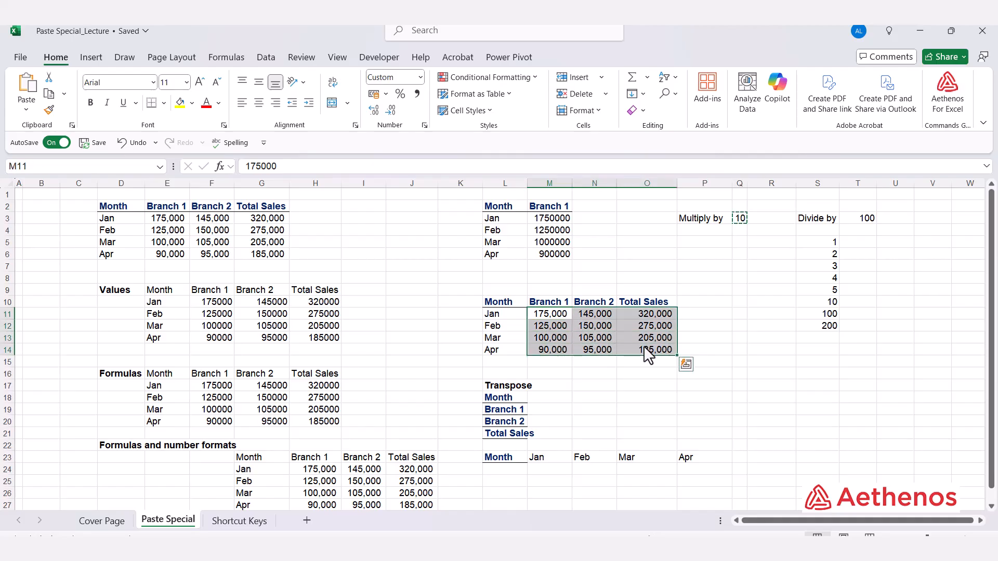
key("alt+e")
key("s")
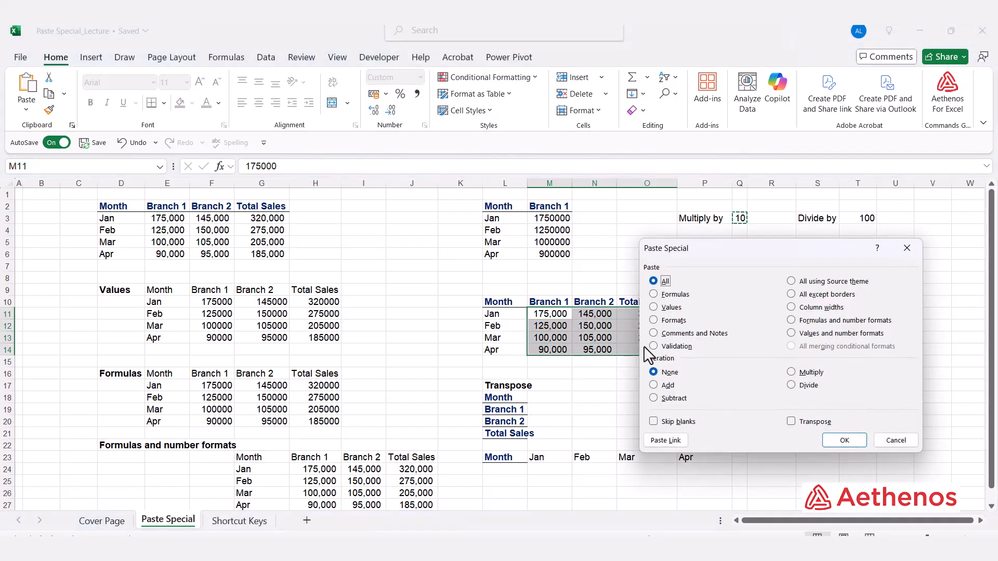
left_click(791, 372)
left_click(842, 439)
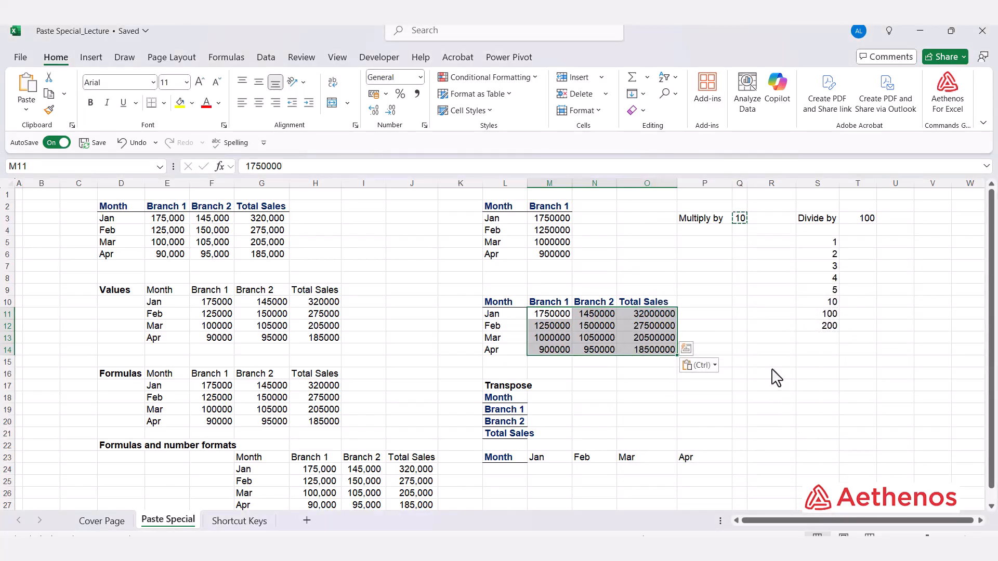
key("Escape")
left_click(771, 350)
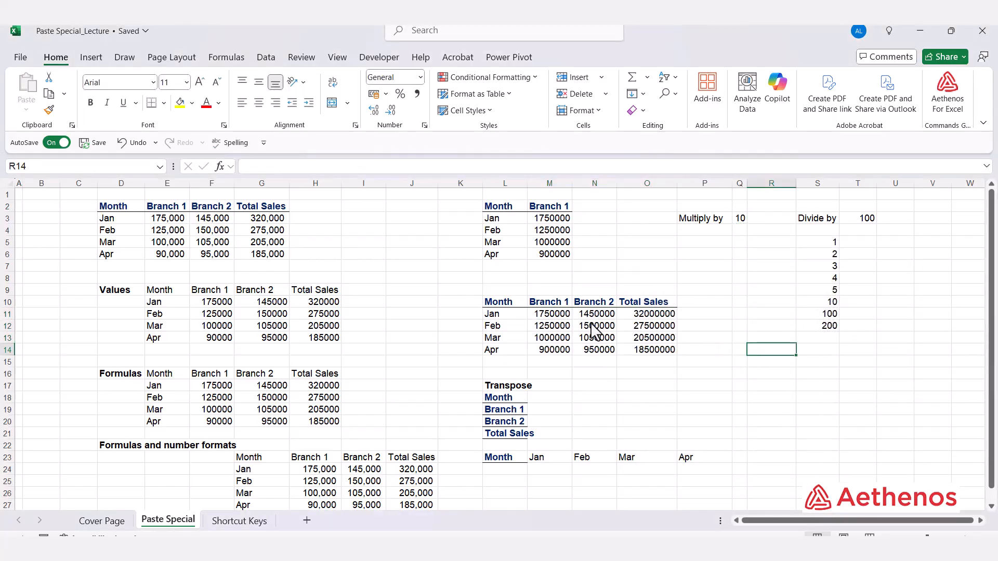
Inspect the Jan figures in M11 and N11, the Total Sales formula in O11, and the rest of the Total Sales column.
left_click(561, 319)
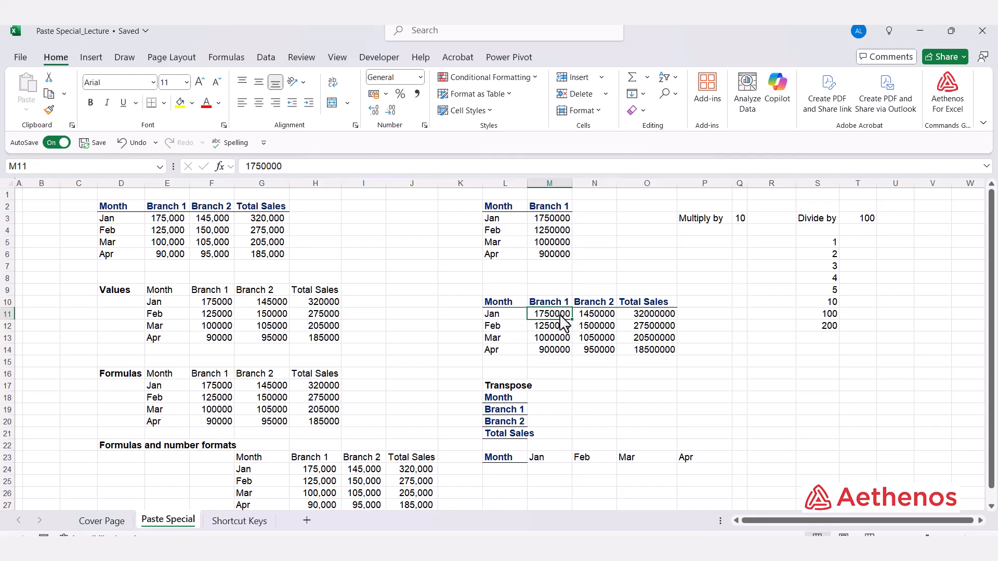
left_click(592, 320)
double_click(649, 320)
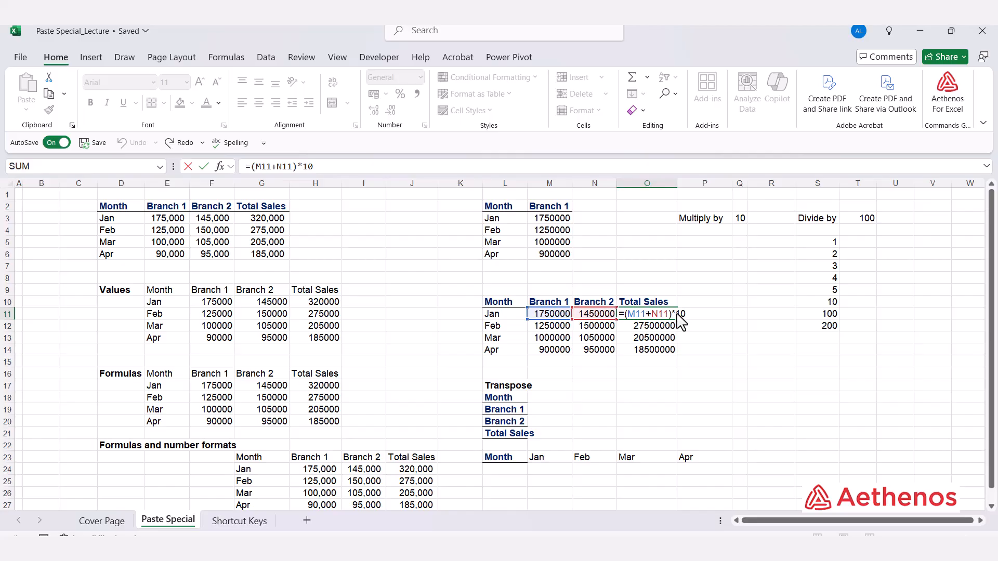
left_click_drag(677, 313, 694, 314)
key("ctrl+Return")
left_click(693, 362)
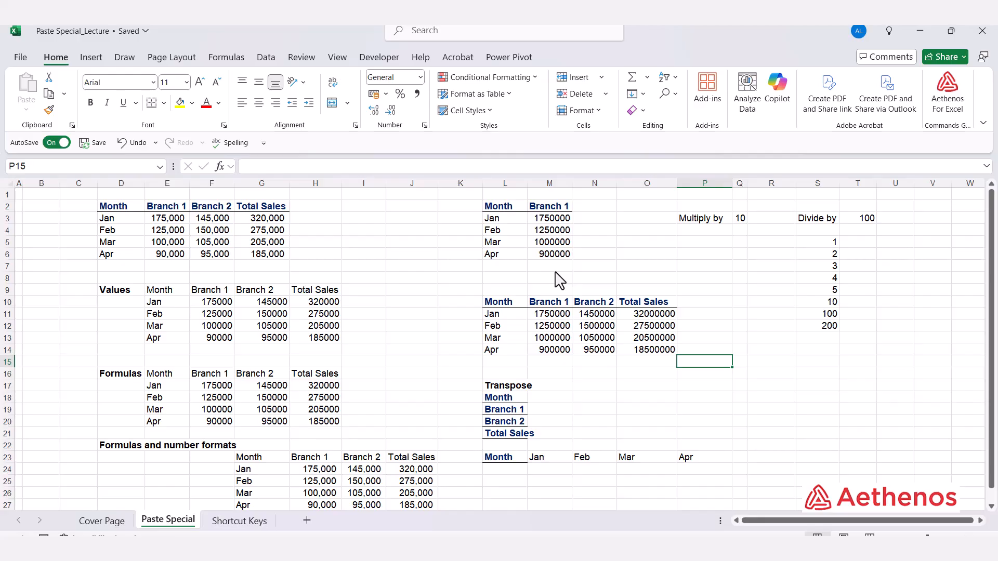
left_click_drag(663, 315, 663, 343)
left_click(734, 312)
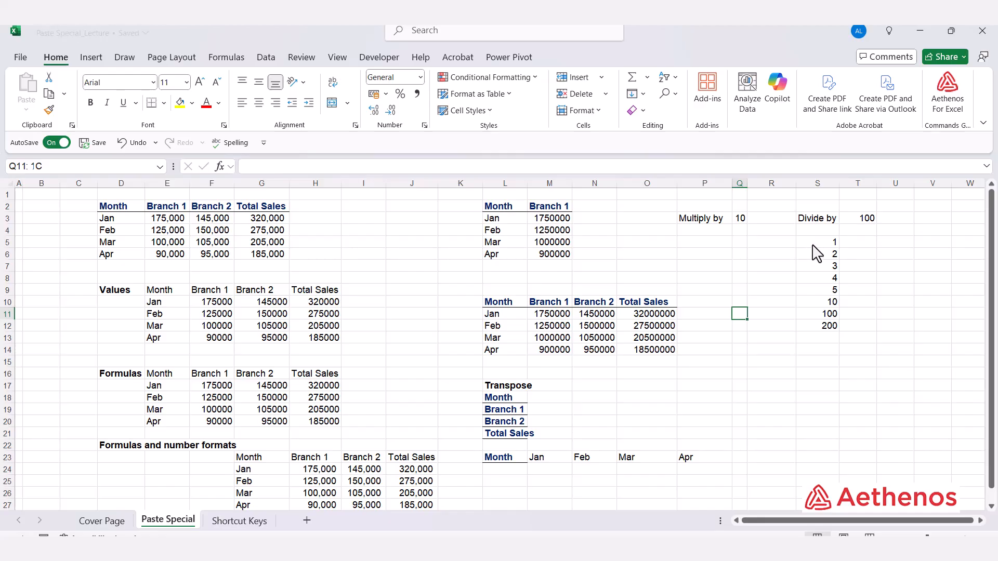
Try the Percent format directly on the numbers in S5:S12, and undo it.
left_click_drag(819, 242, 816, 320)
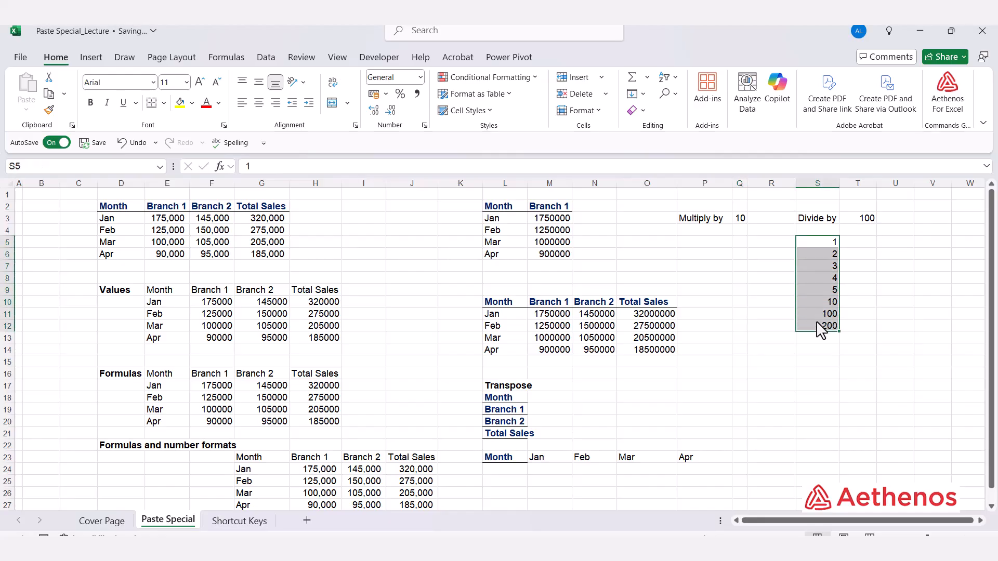
left_click(400, 94)
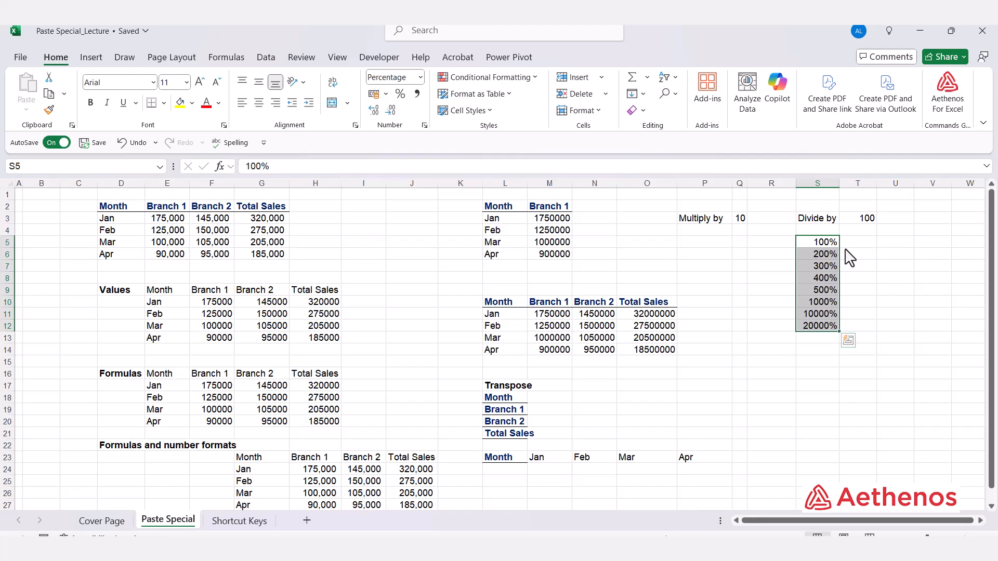
key("ctrl+z")
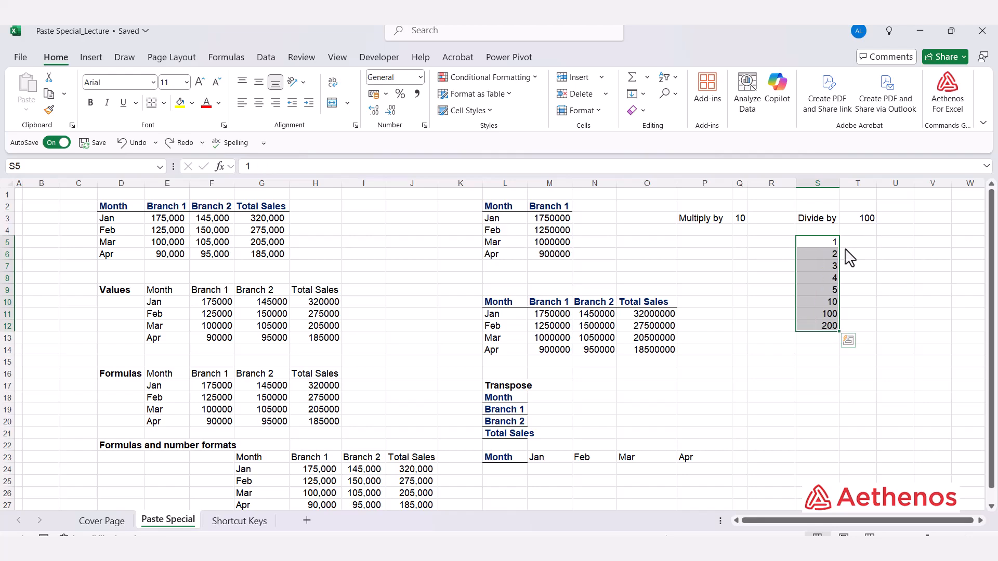
left_click(848, 254)
Copy the Divide by value 100 from T3, paste it onto S5:S12 with the Divide operation, and format those cells as percentages.
left_click(848, 220)
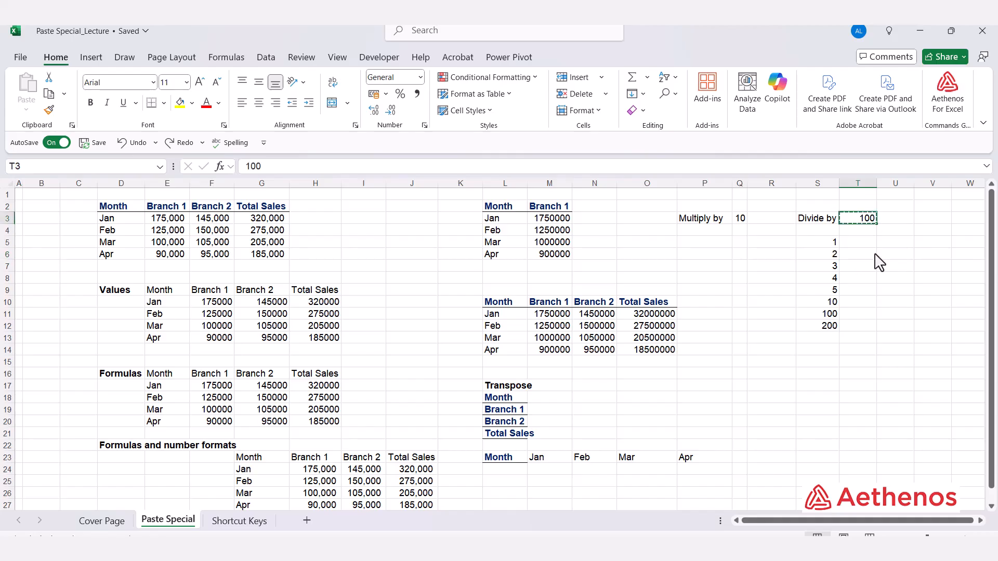
left_click_drag(810, 244, 805, 320)
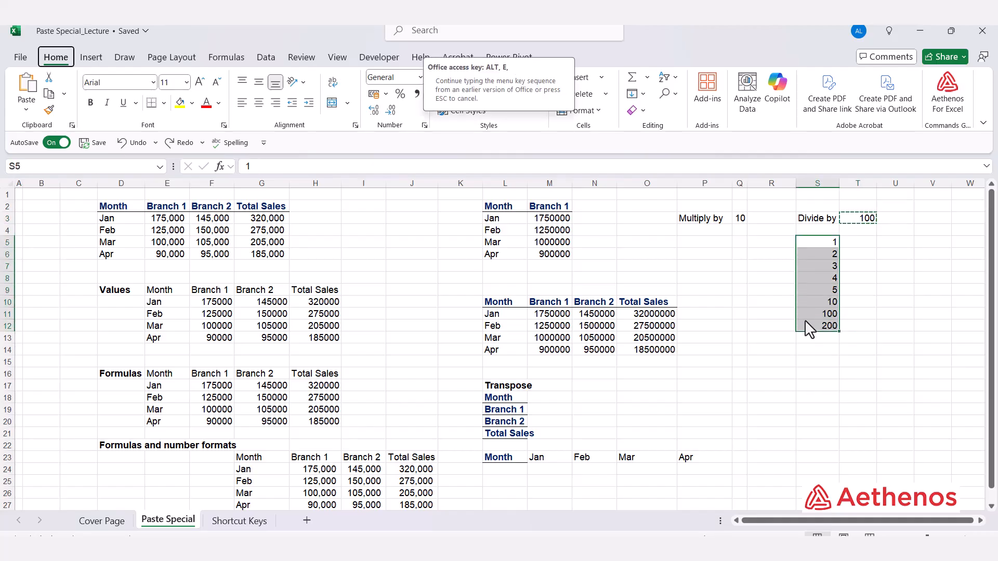
key("ctrl+alt+v")
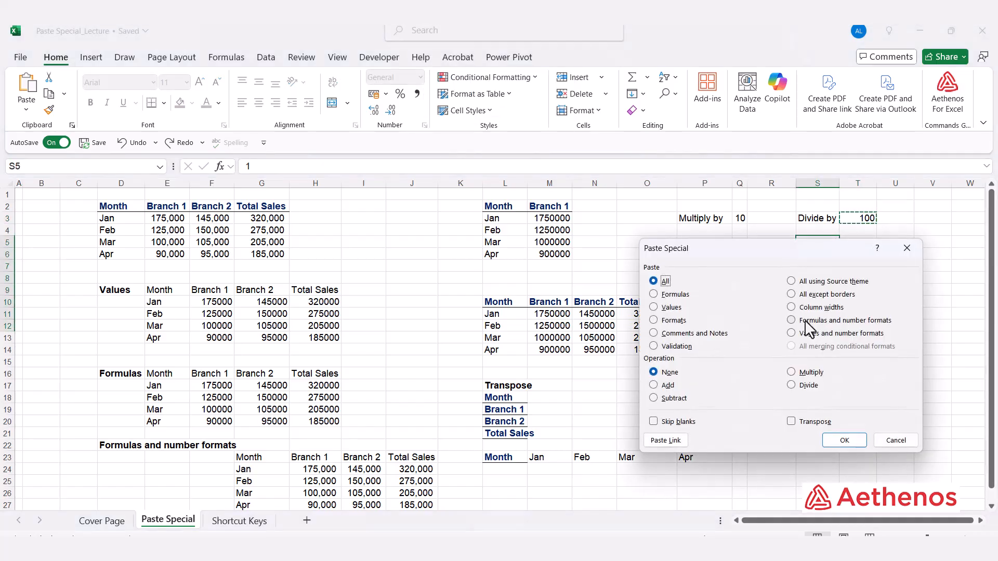
left_click(791, 385)
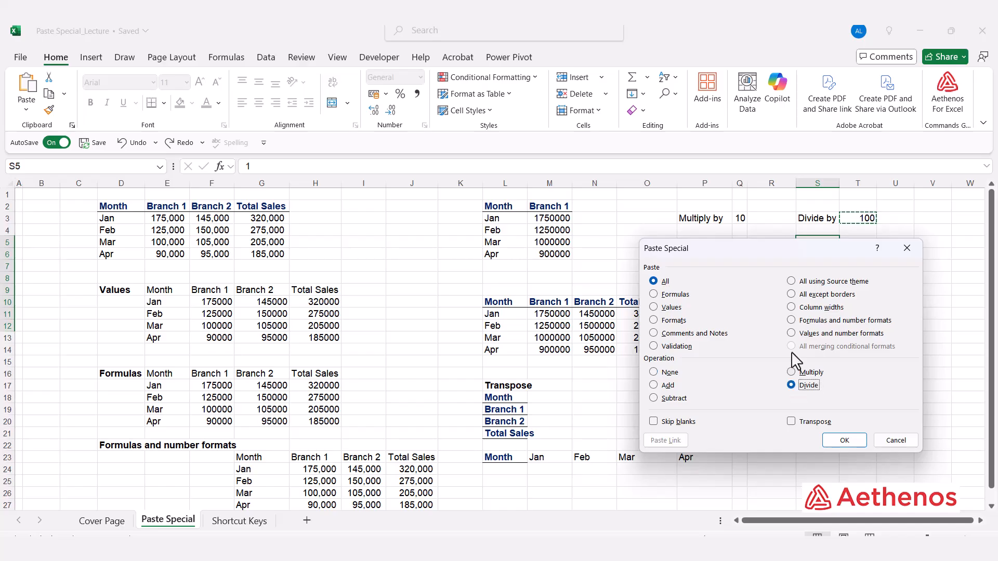
left_click(844, 440)
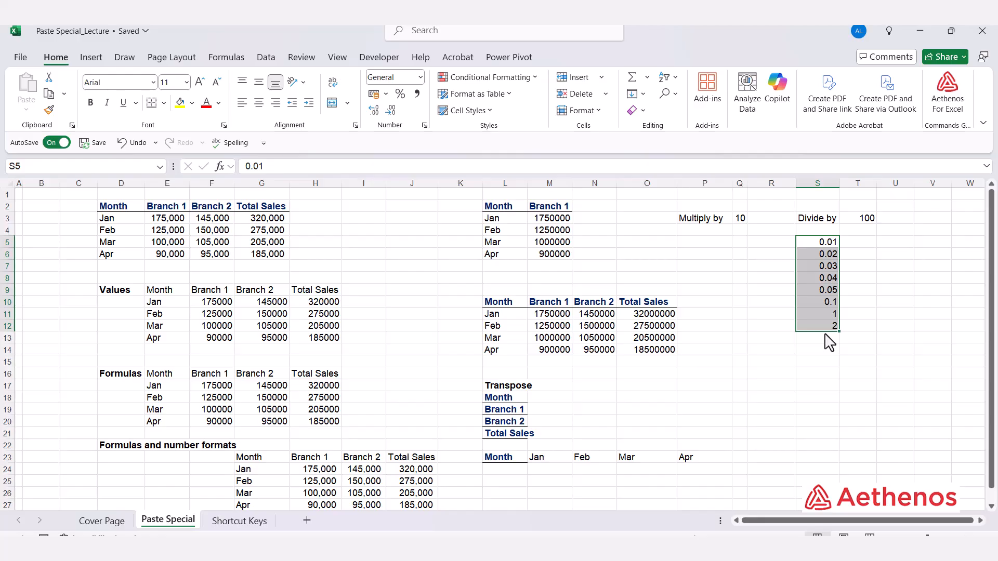
left_click(403, 98)
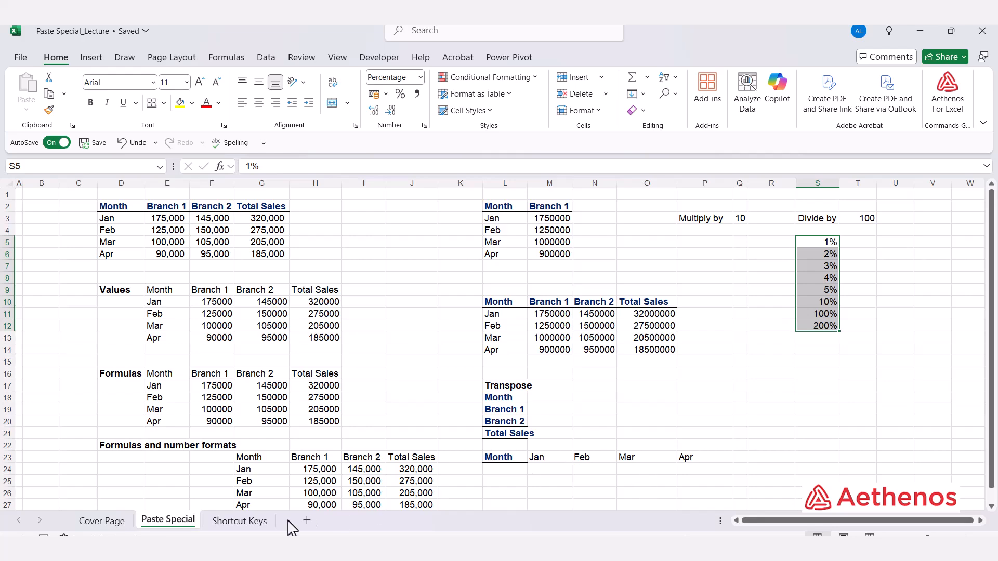
Open the Shortcut Keys sheet and review the final shortcut letter for Paste Special Values, Formulas, Formats and Transpose.
left_click(227, 522)
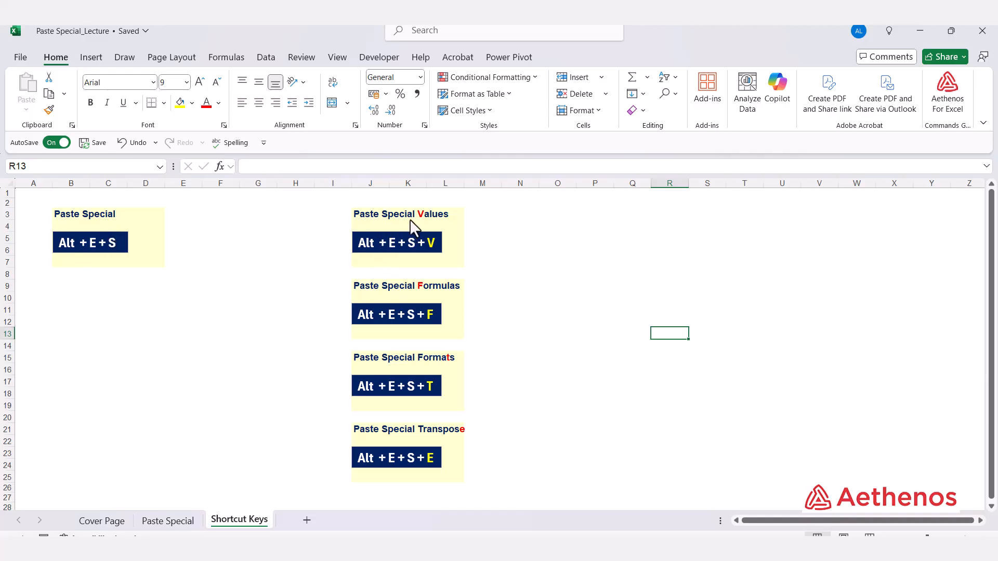
double_click(429, 244)
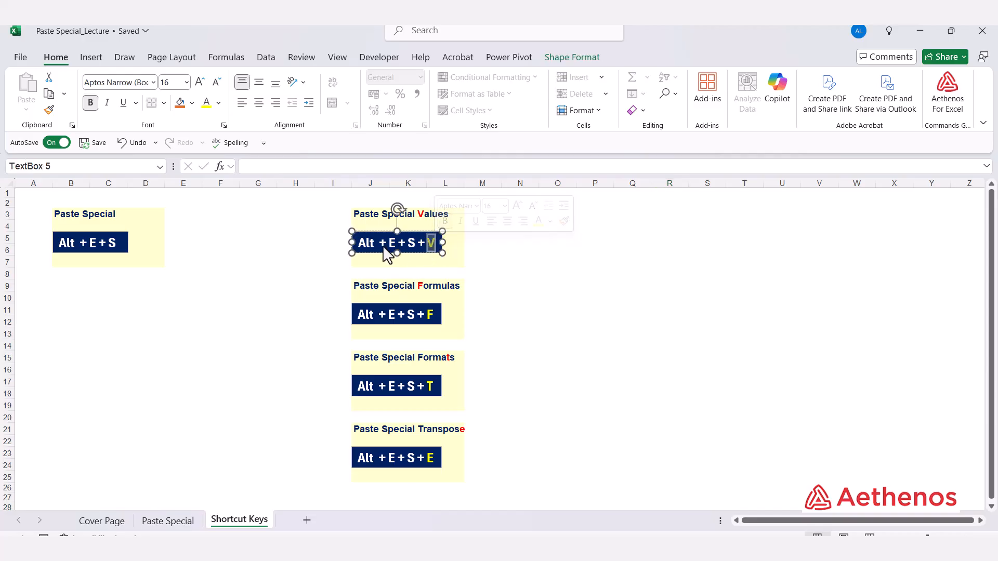
left_click(404, 294)
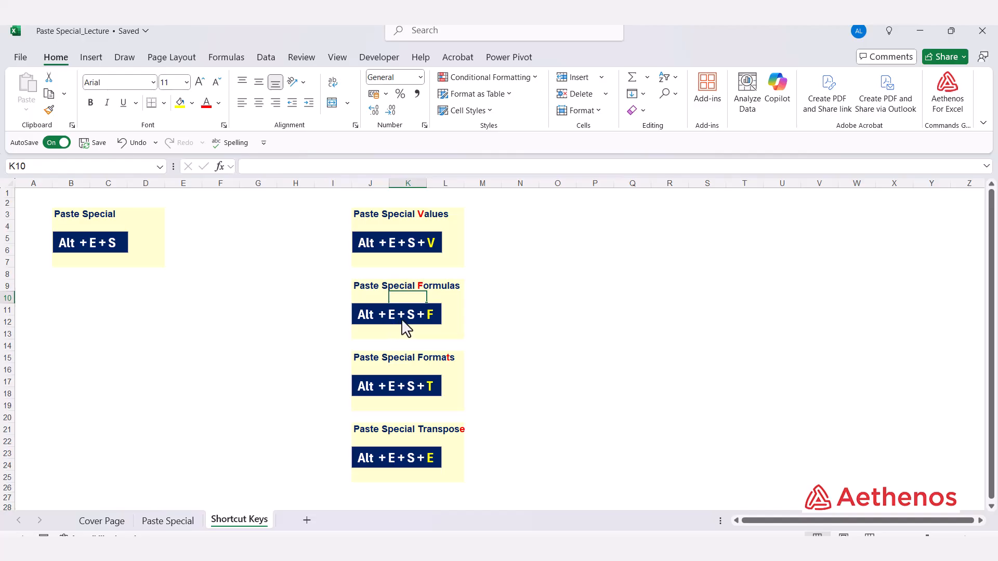
left_click_drag(426, 314, 440, 316)
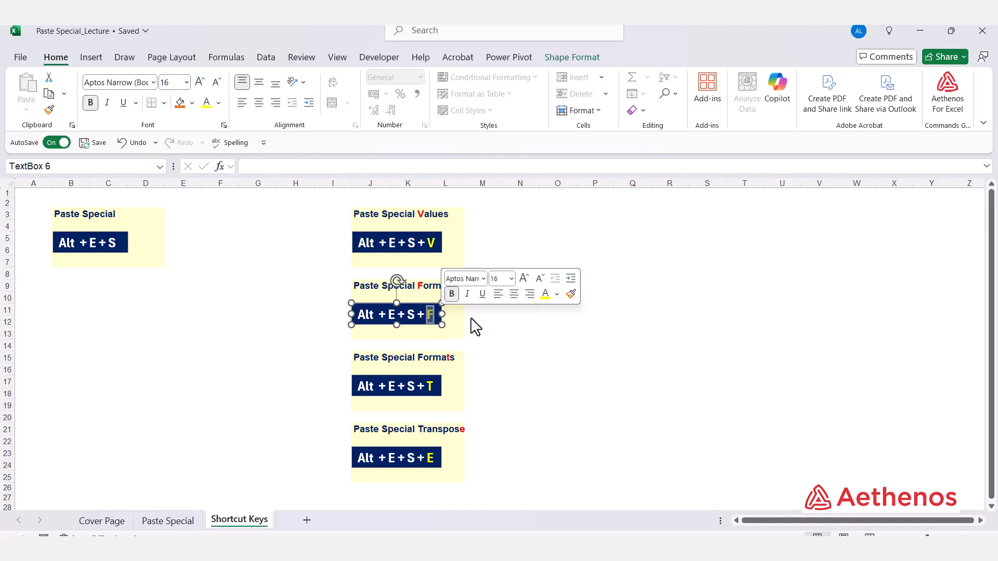
left_click(484, 326)
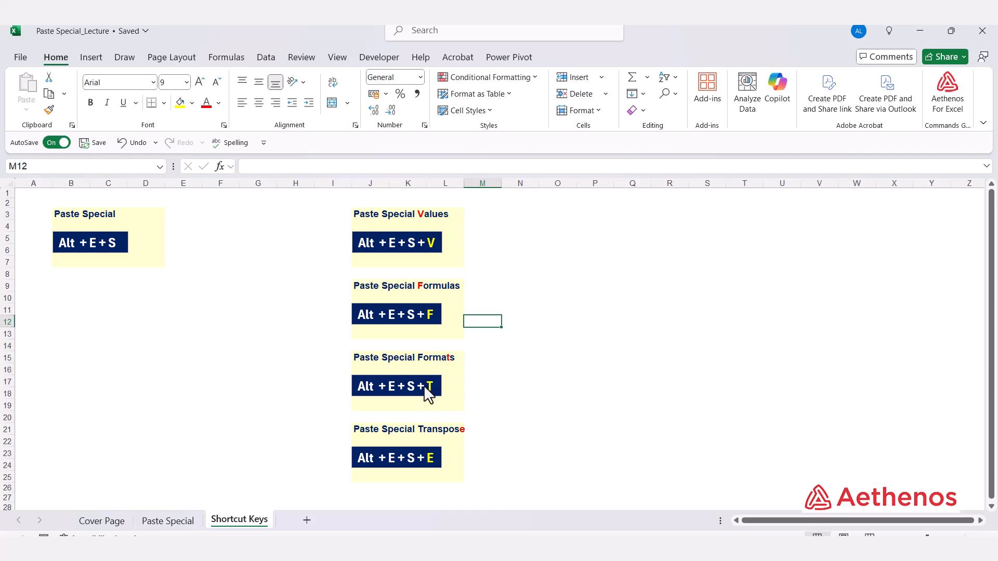
left_click_drag(424, 385, 438, 385)
left_click(518, 399)
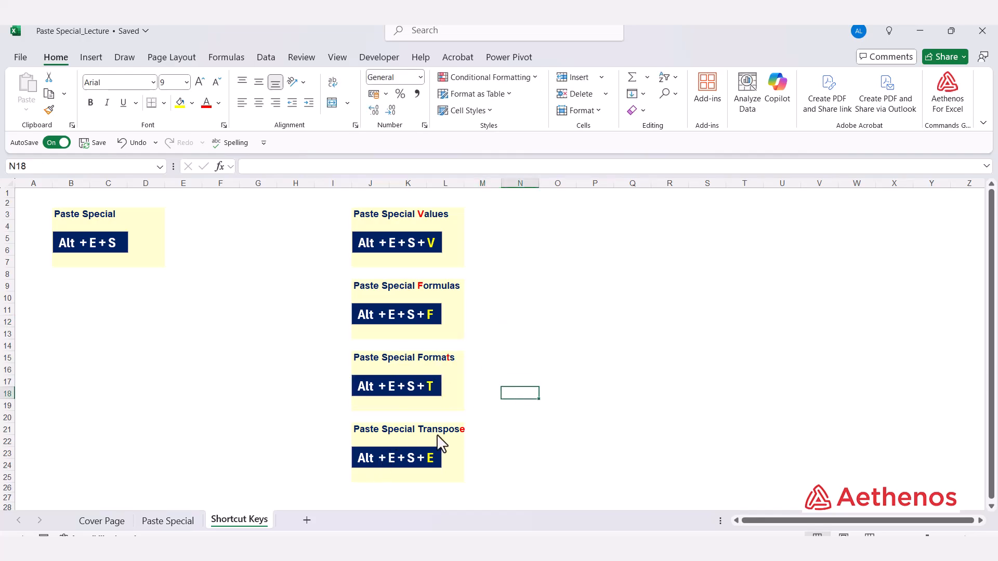
left_click_drag(424, 455, 437, 458)
left_click(511, 467)
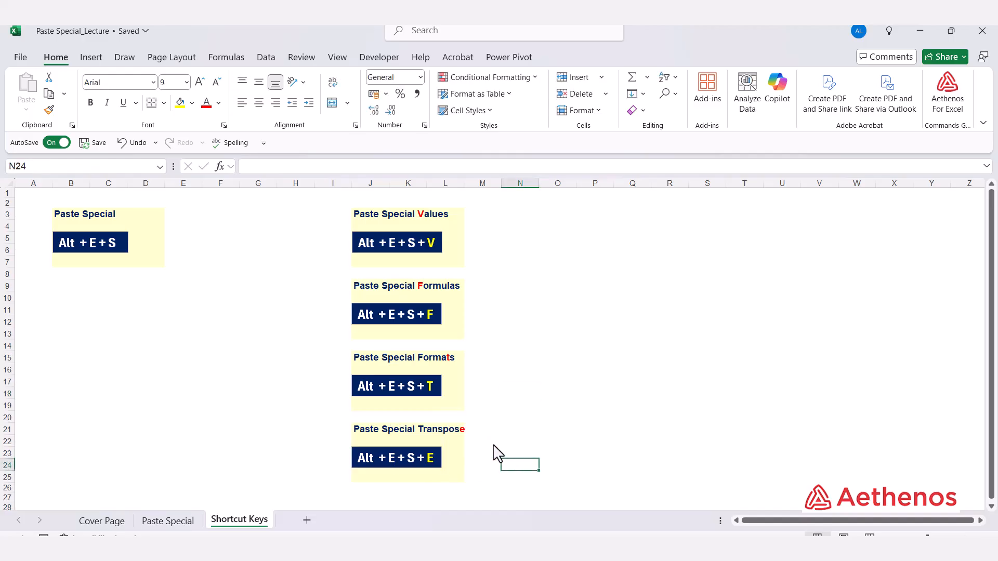
Copy the Paste Special heading in B3, review the options in the Paste Special dialog, and cancel without pasting.
left_click(76, 216)
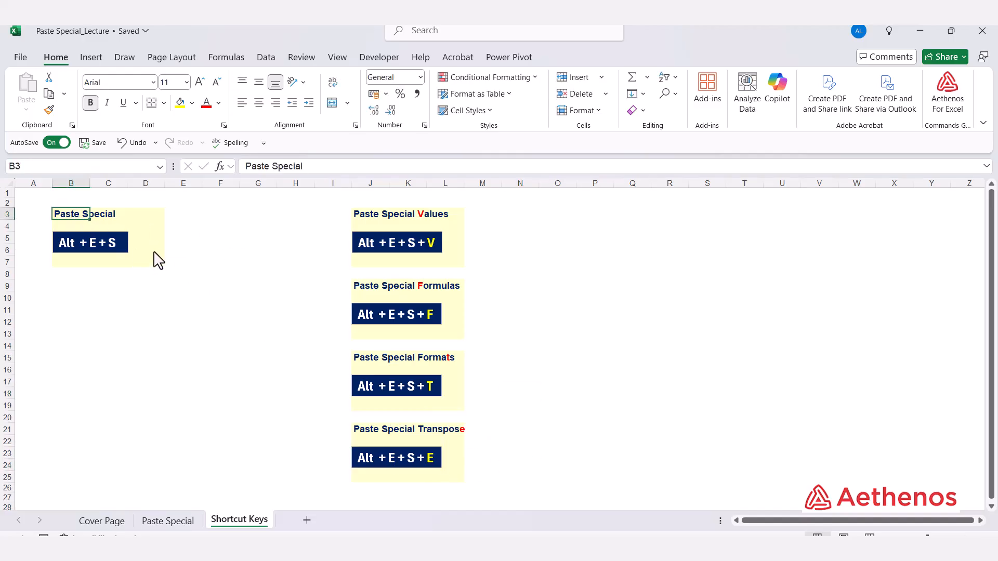
key("ctrl+c")
key("alt+e")
key("s")
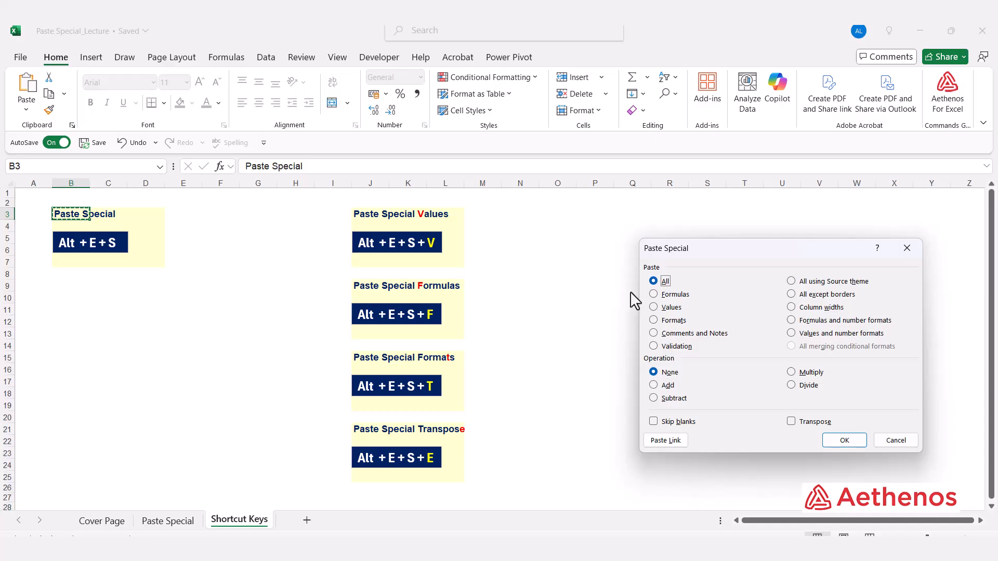
left_click_drag(743, 256, 653, 223)
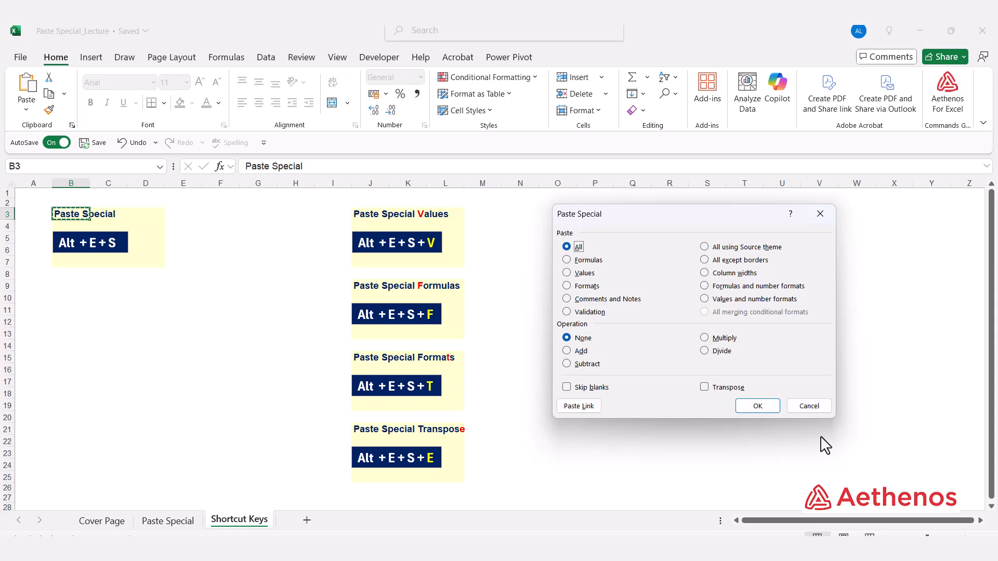
left_click(808, 408)
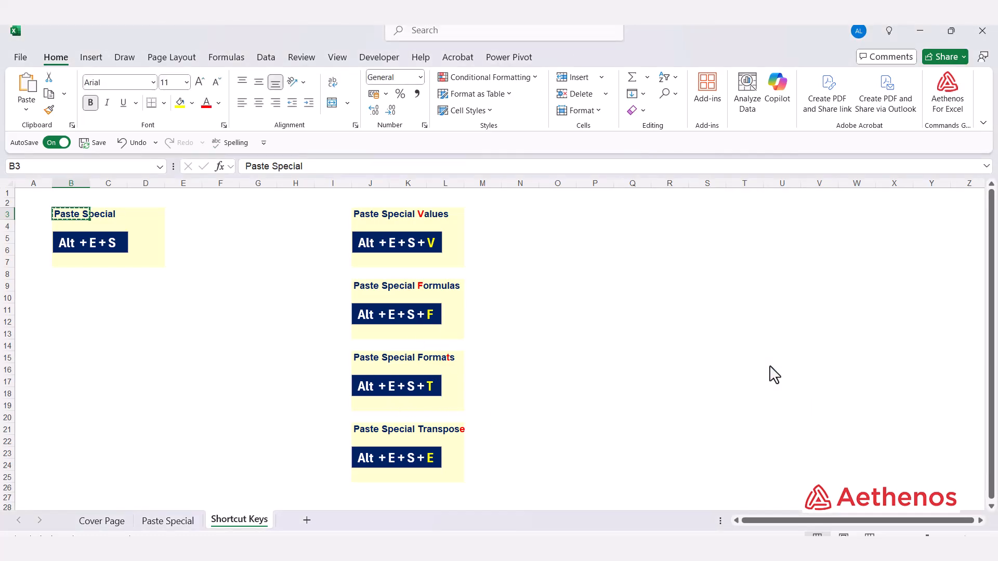